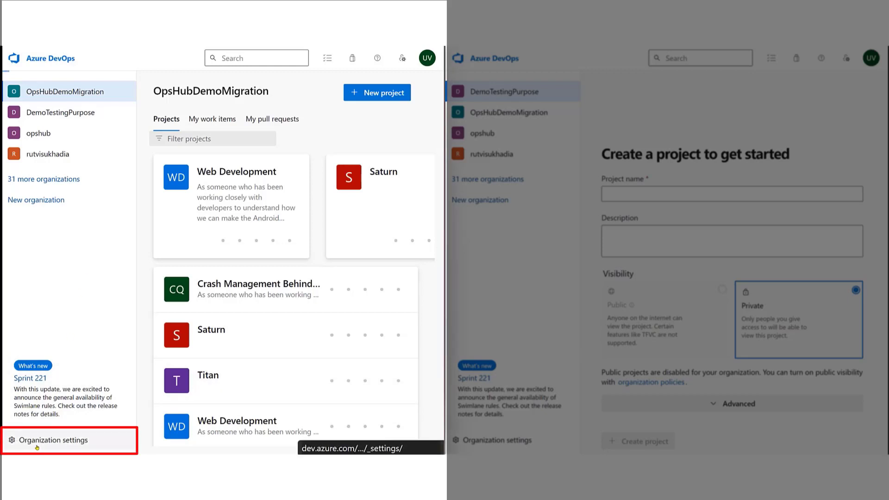
Check which projects use the AgileInherited process in the OpsHubDemoMigration organization settings.
click(40, 443)
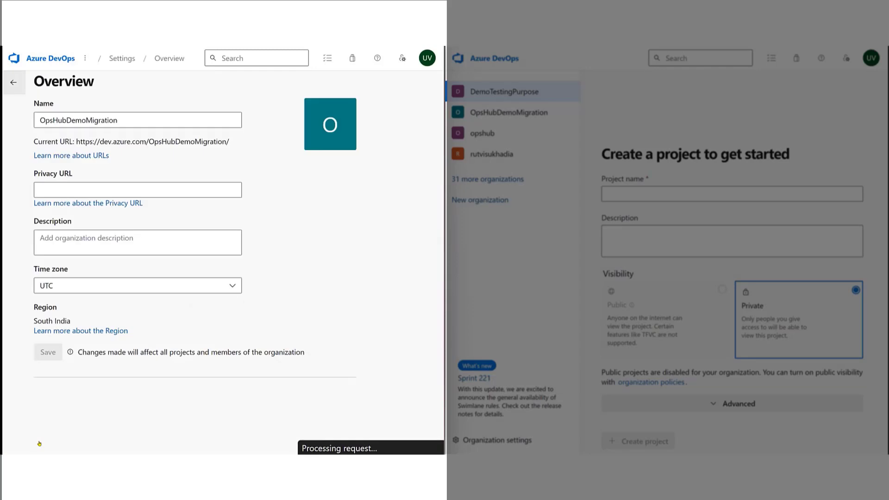
click(22, 89)
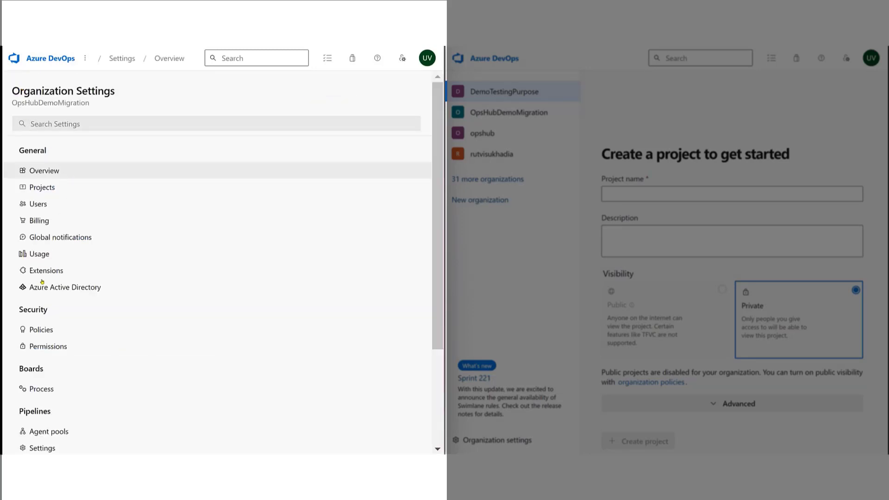
scroll(42, 281, down, 2)
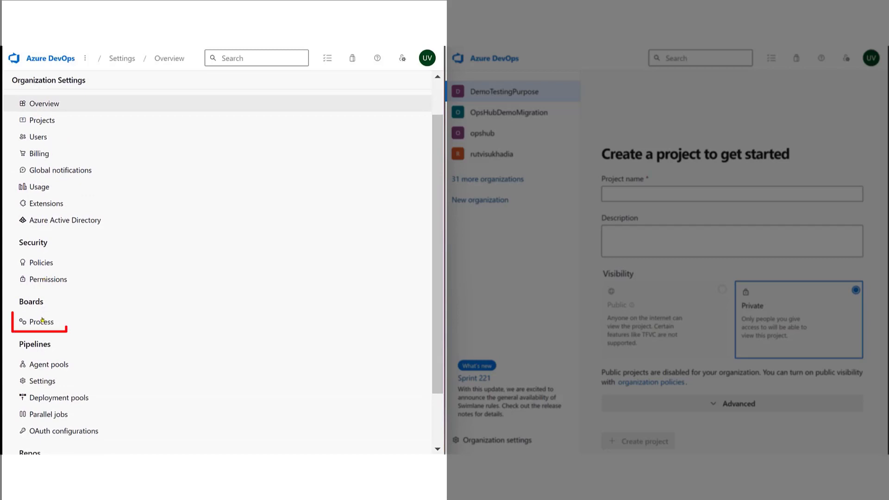
click(42, 322)
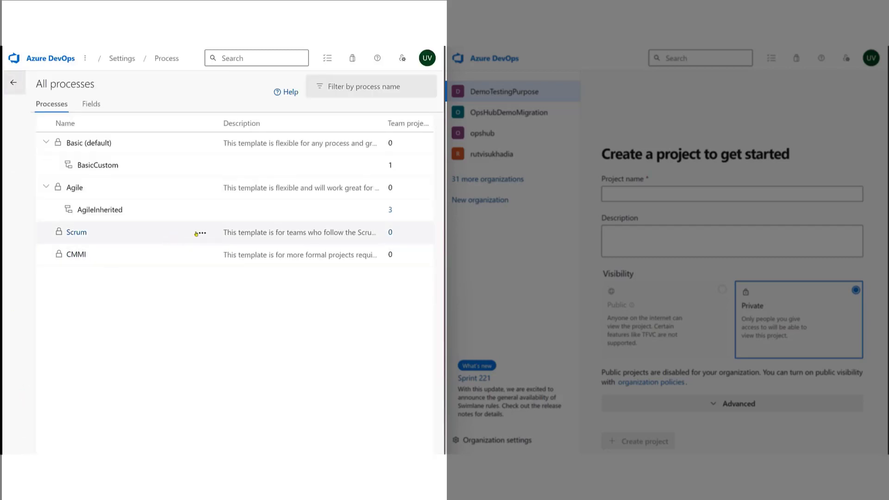
click(390, 211)
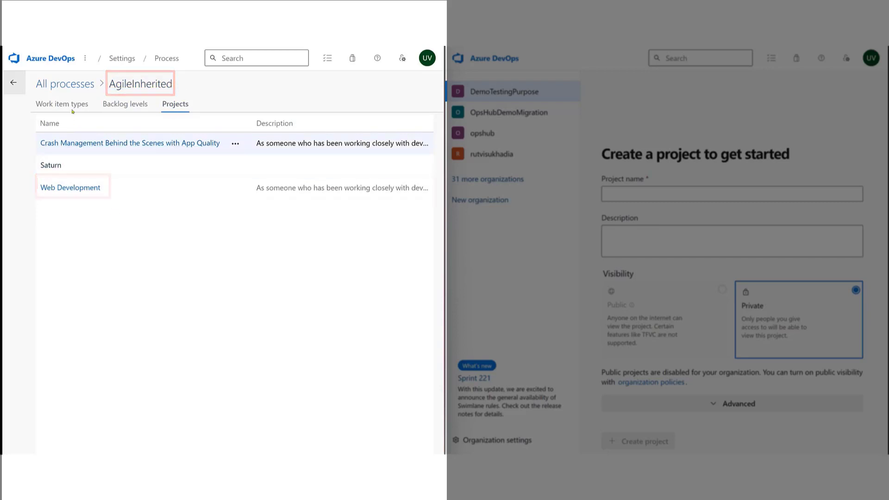
click(67, 85)
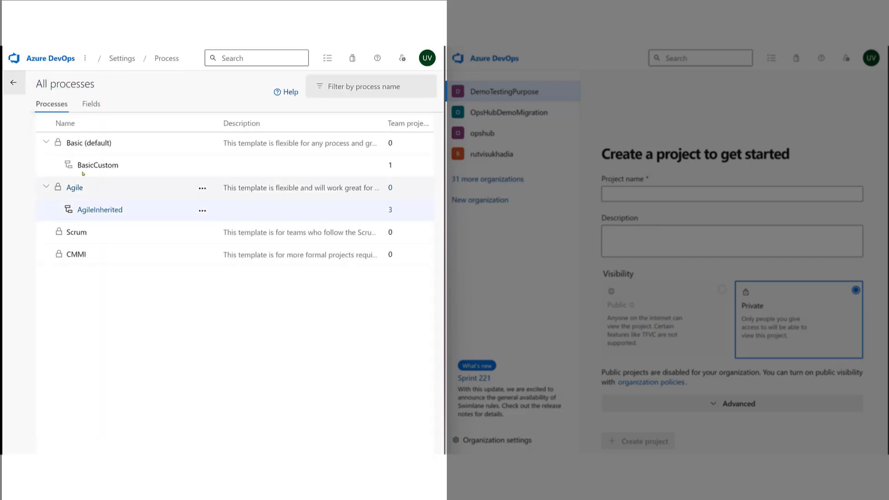
Return to the organization's project list, open the Web Development project and look through its summary page.
click(8, 81)
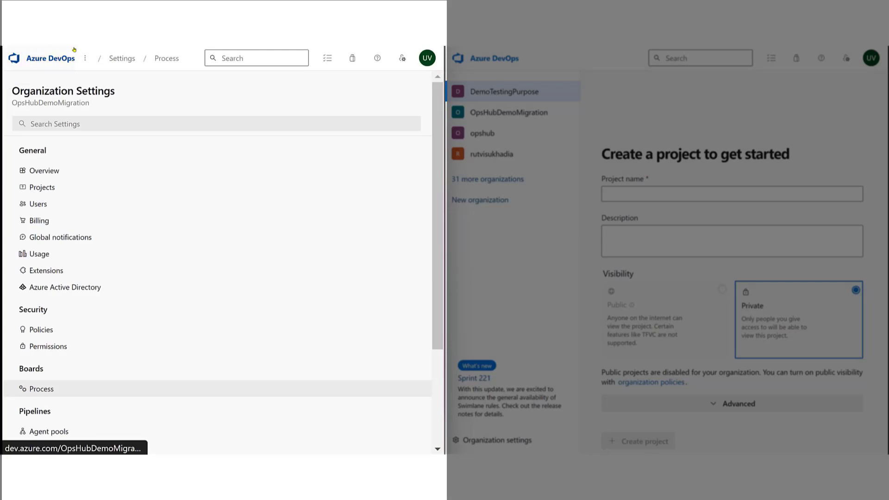
click(95, 79)
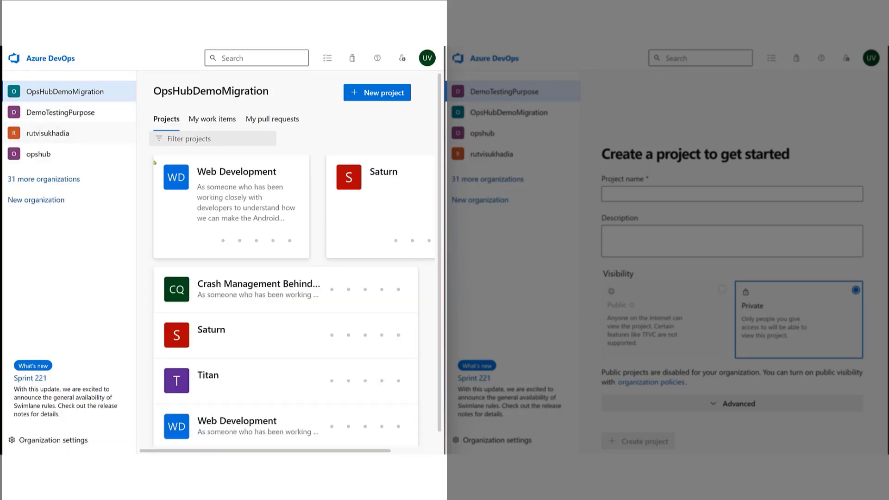
click(191, 186)
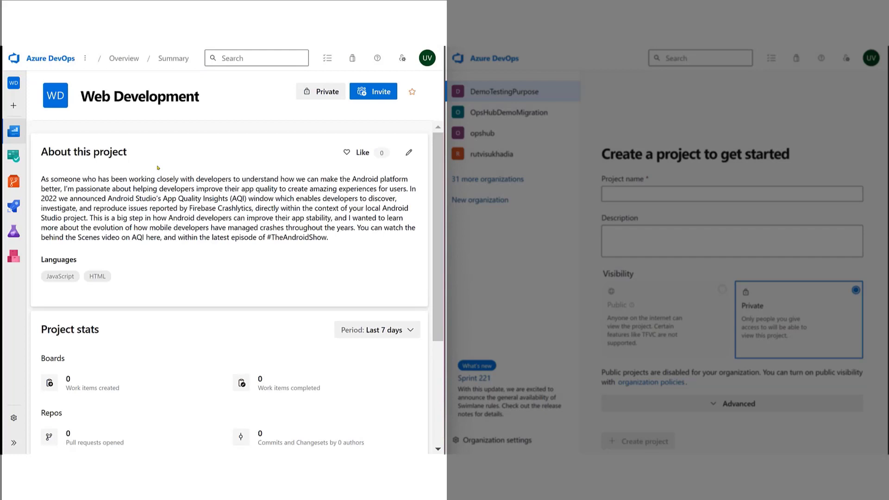
scroll(157, 168, down, 1)
scroll(158, 168, down, 2)
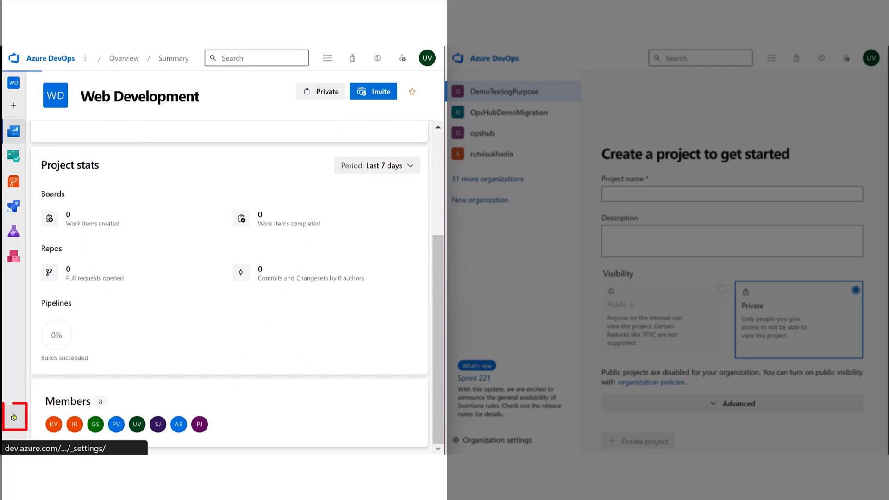
View the list of teams in the Web Development project settings.
click(13, 418)
click(72, 171)
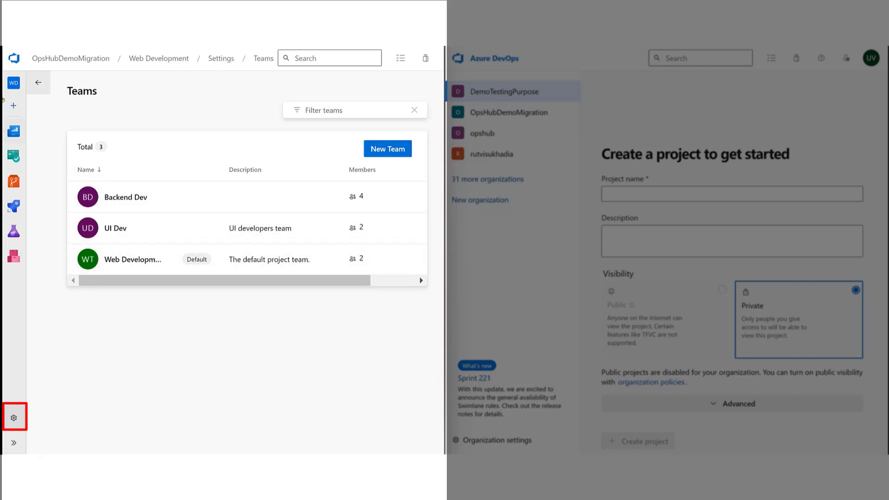
click(39, 82)
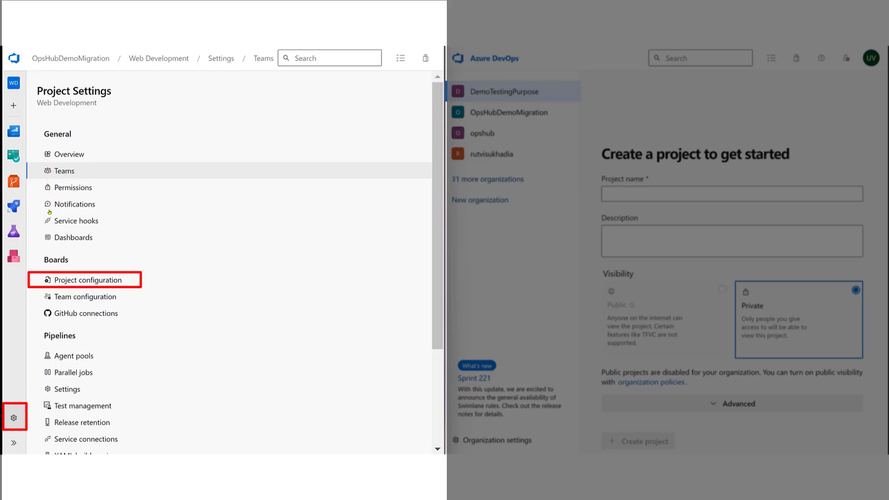
Review the iterations and areas defined in the project configuration of Web Development.
click(63, 275)
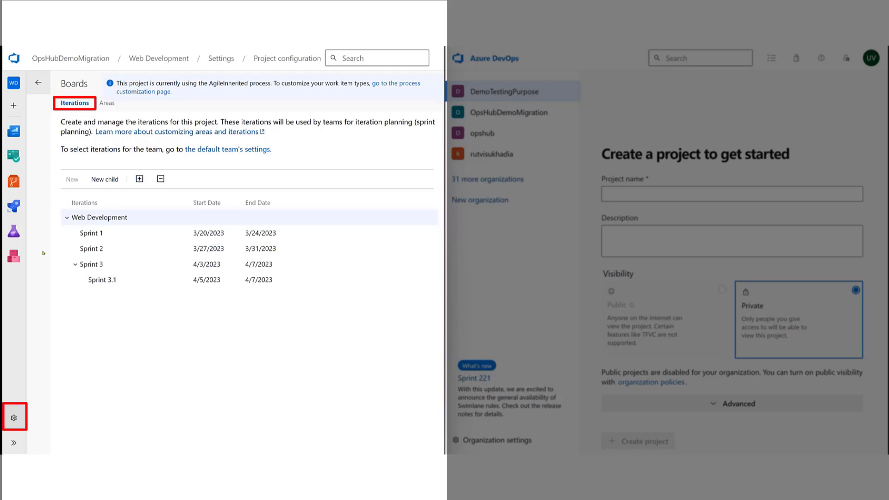
click(106, 103)
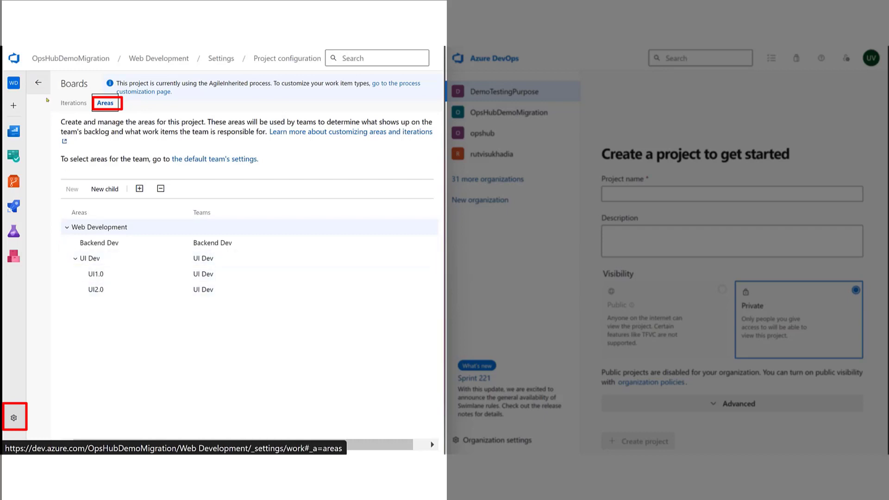
click(38, 82)
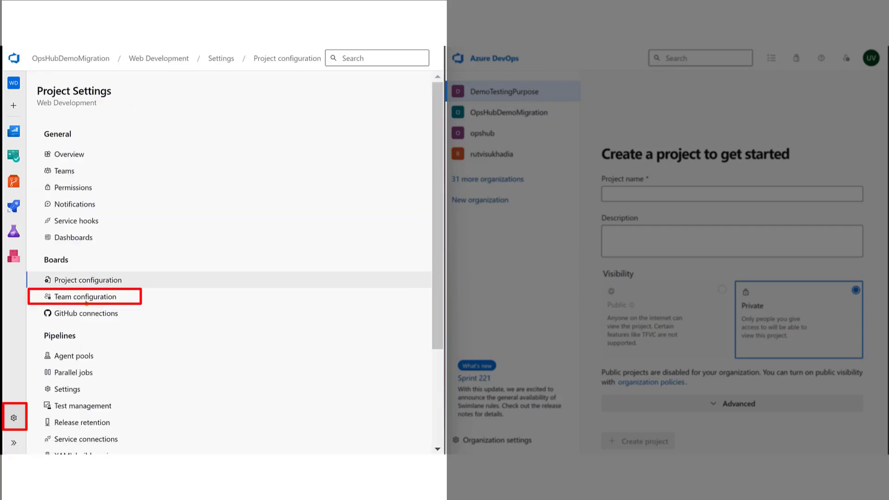
Review the iterations and areas in the team configuration of the Backend Dev team.
click(86, 297)
click(106, 103)
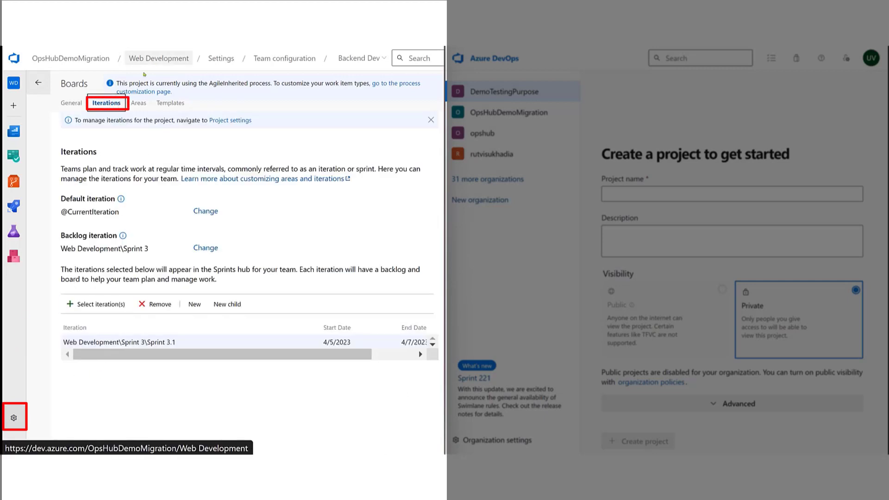
click(139, 103)
click(46, 84)
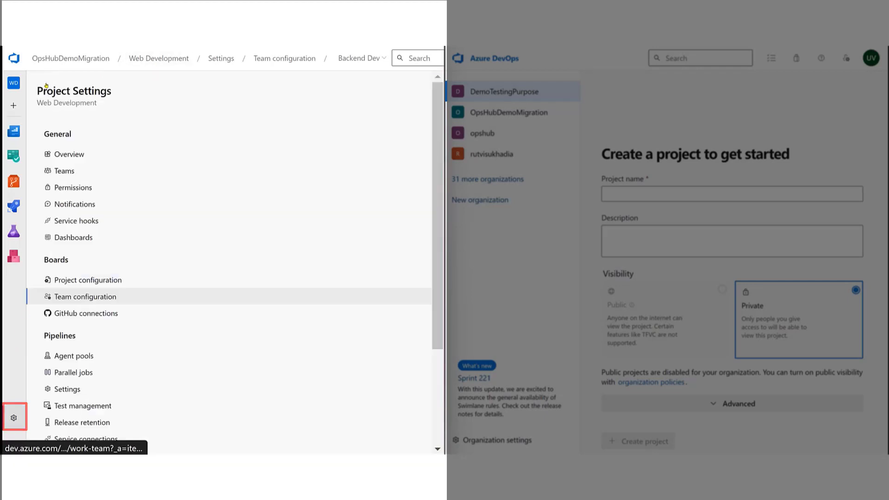
Open the Web Development project's wiki and check which project and code wikis are available.
click(13, 83)
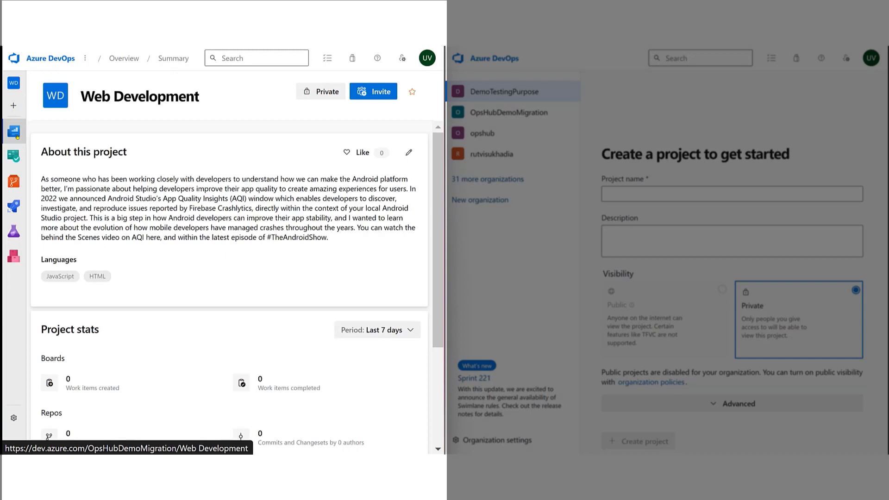
mouse_move(14, 132)
click(49, 182)
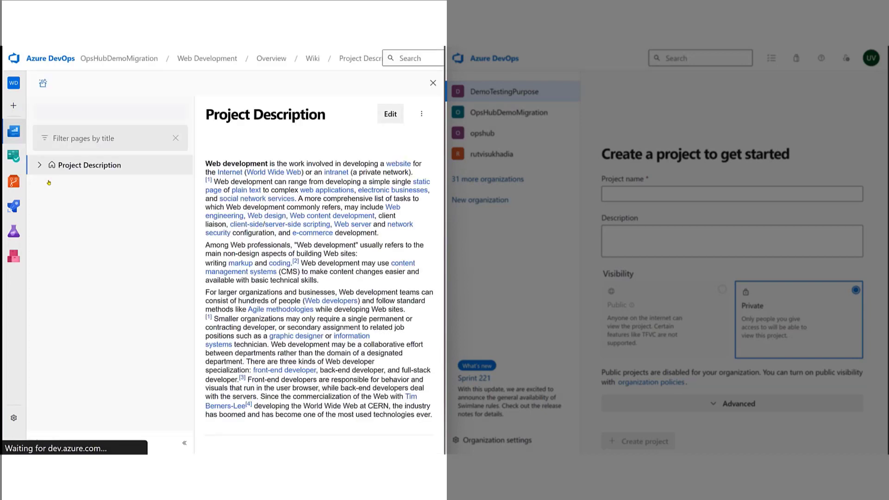
click(78, 113)
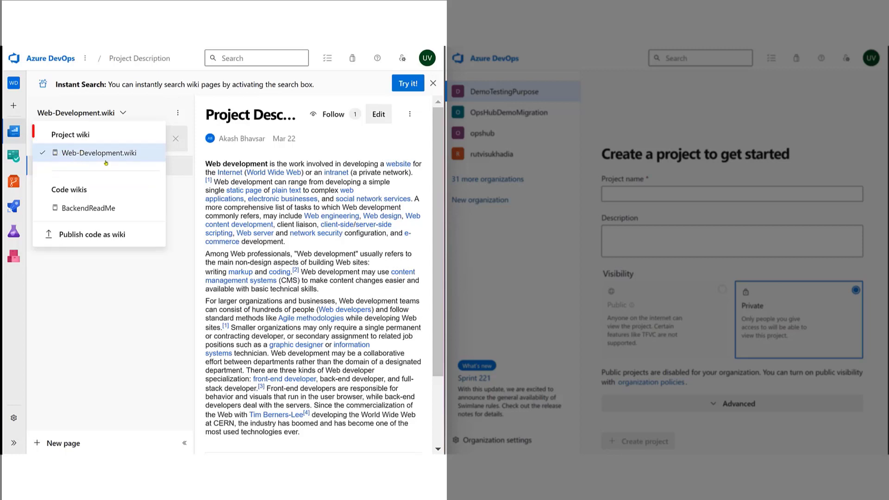
click(156, 154)
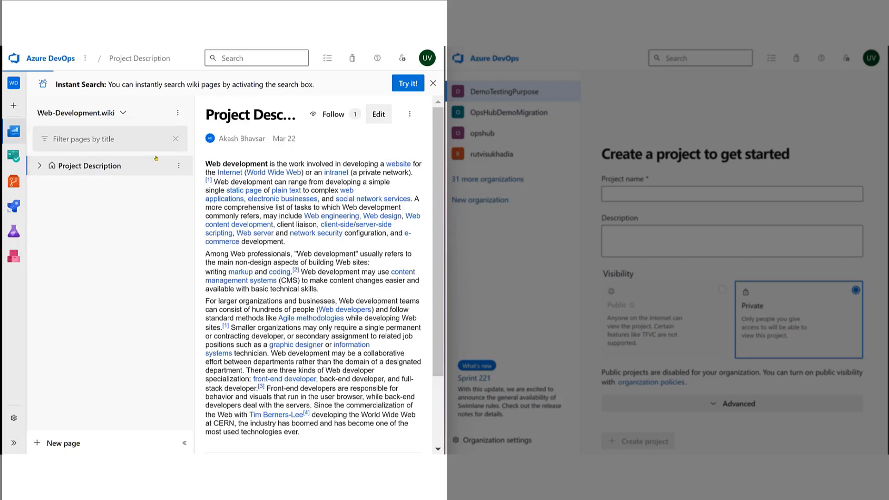
Expand Project Description in the Web-Development.wiki and view the Table content and Sign up page subpages.
click(39, 166)
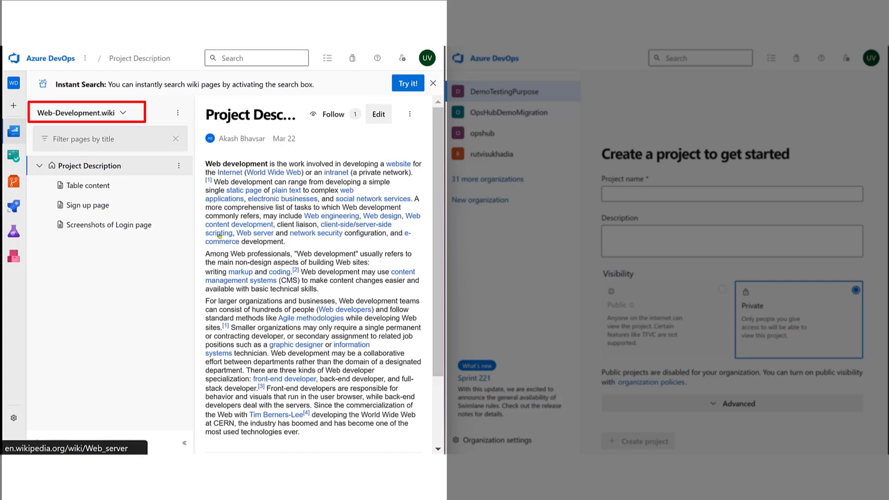
click(87, 185)
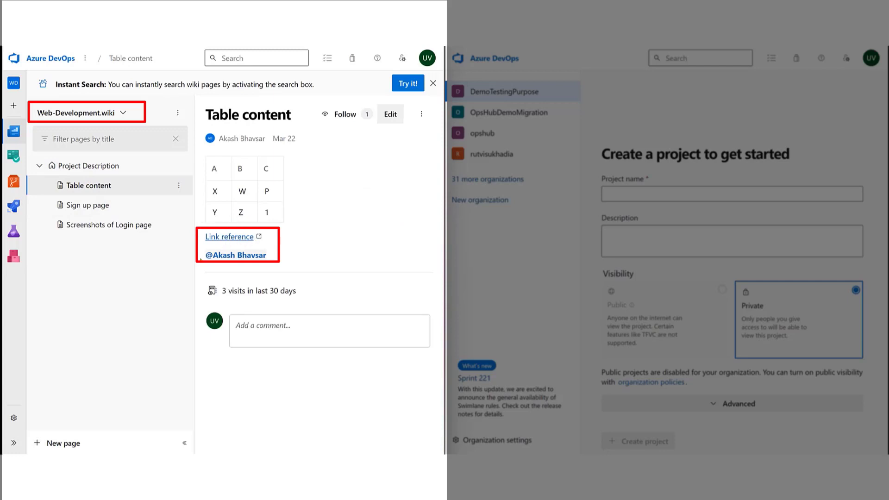
click(88, 205)
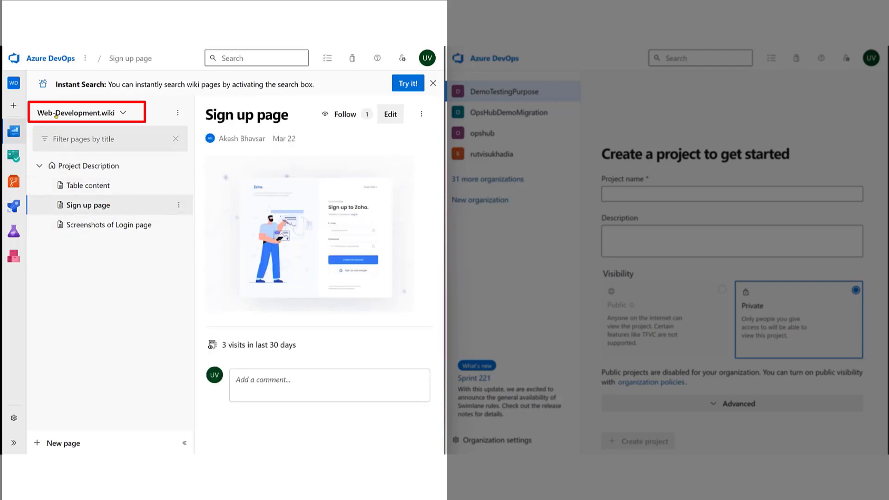
Switch to the BackendReadMe code wiki and view its README and Node Modules pages.
click(56, 116)
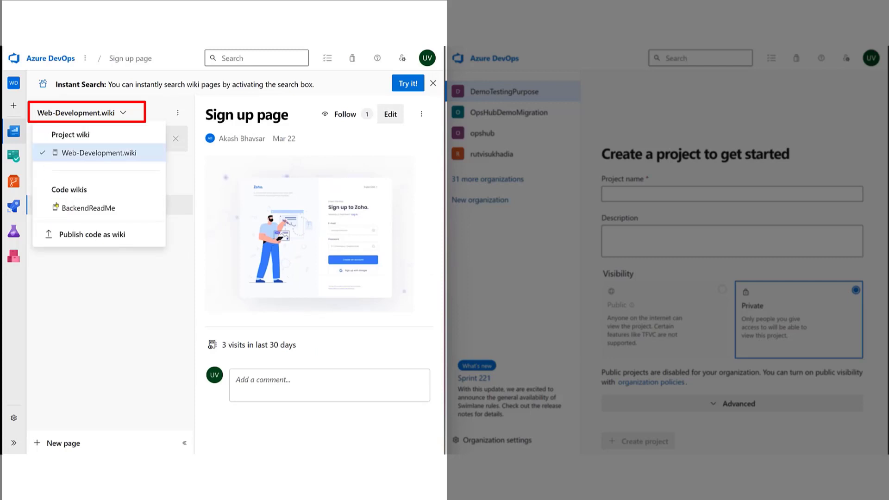
click(88, 208)
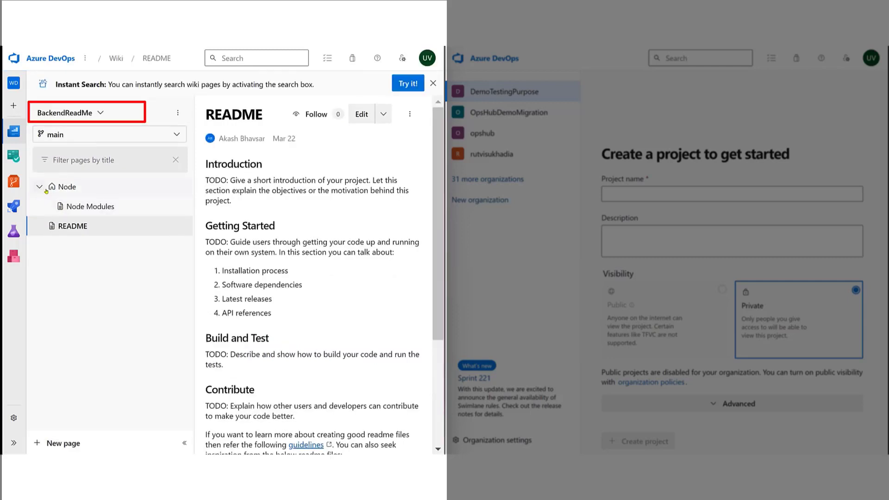
scroll(237, 200, down, 4)
click(130, 208)
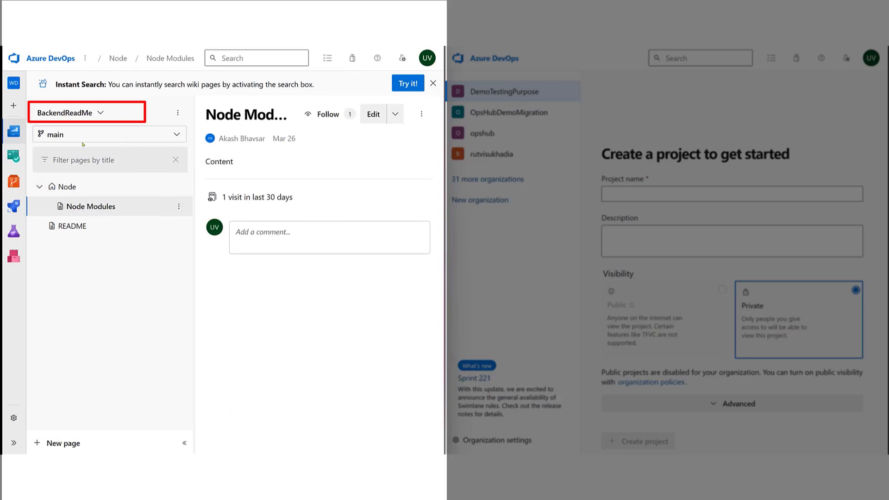
Look through the project's work items list and show the work item types available for filtering.
mouse_move(21, 133)
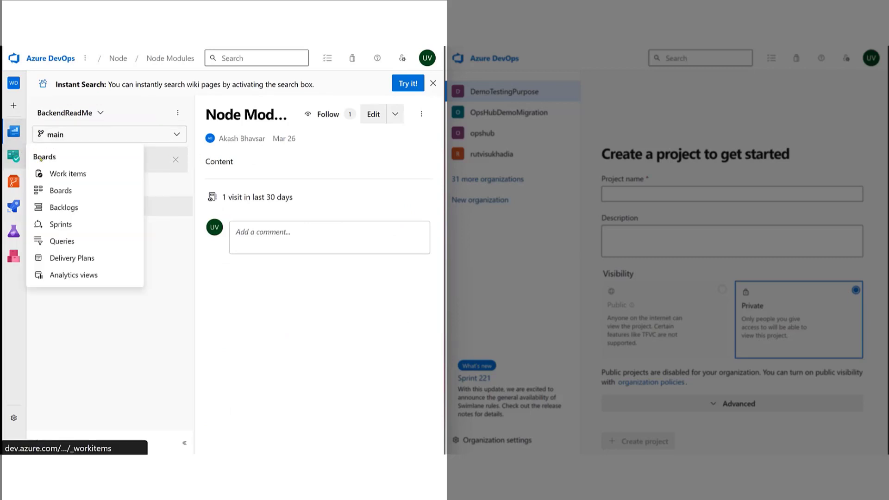
click(65, 174)
scroll(137, 245, down, 5)
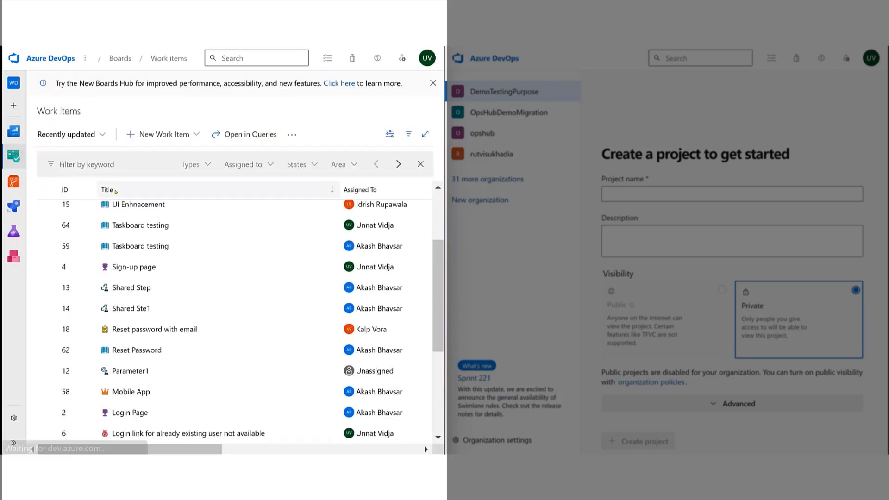
scroll(137, 245, down, 2)
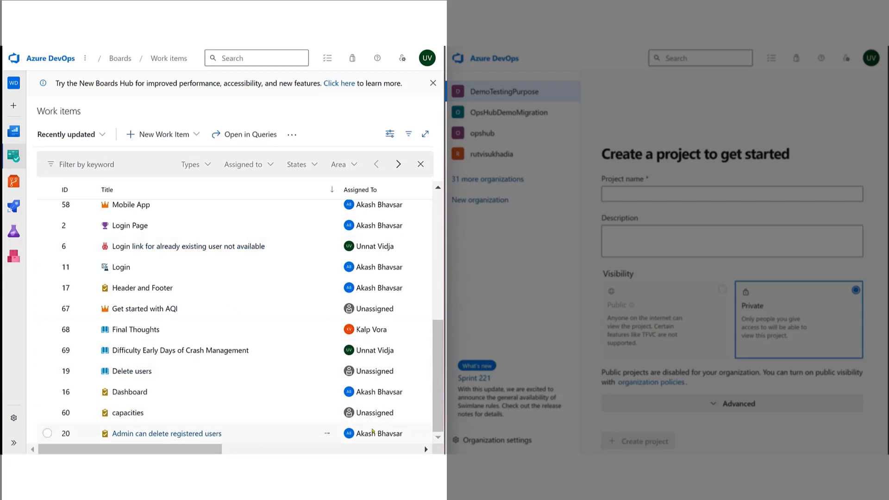
scroll(365, 233, up, 8)
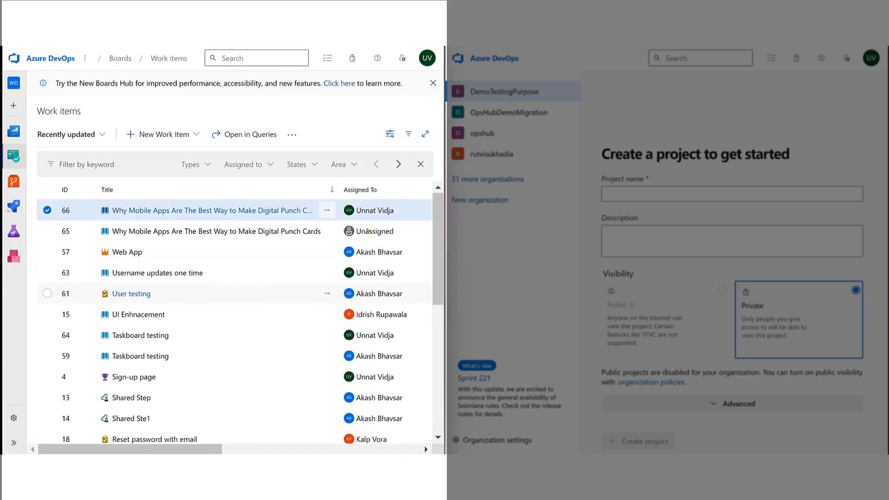
click(190, 165)
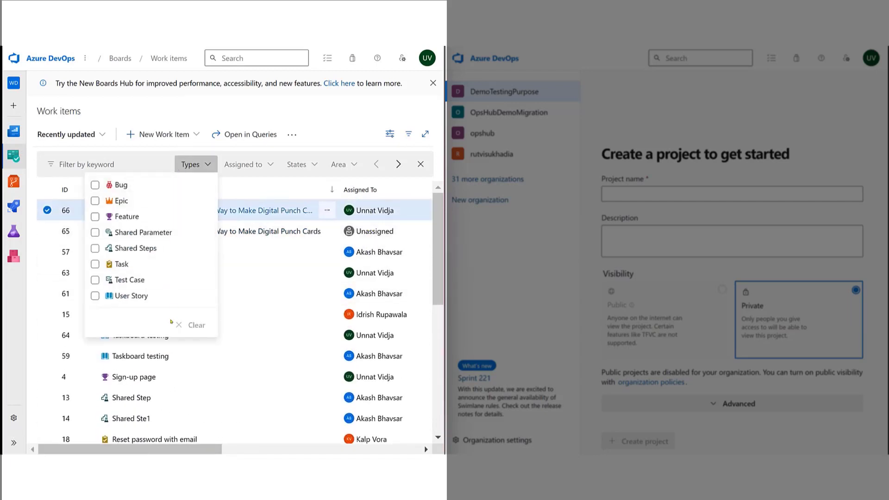
Open user story 66, "Why Mobile Apps Are The Best Way to Make Digital Punch Cards", and examine its full description.
click(373, 231)
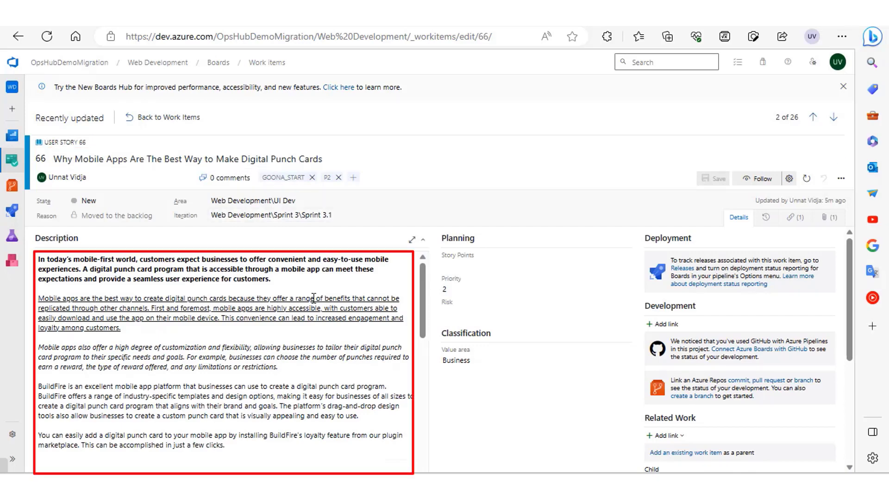
scroll(314, 297, down, 5)
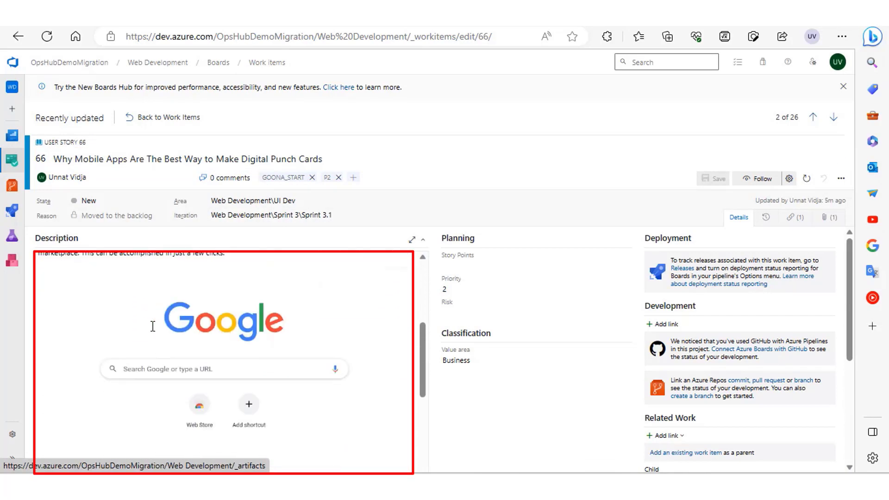
scroll(144, 352, down, 6)
scroll(708, 366, down, 3)
scroll(708, 336, up, 2)
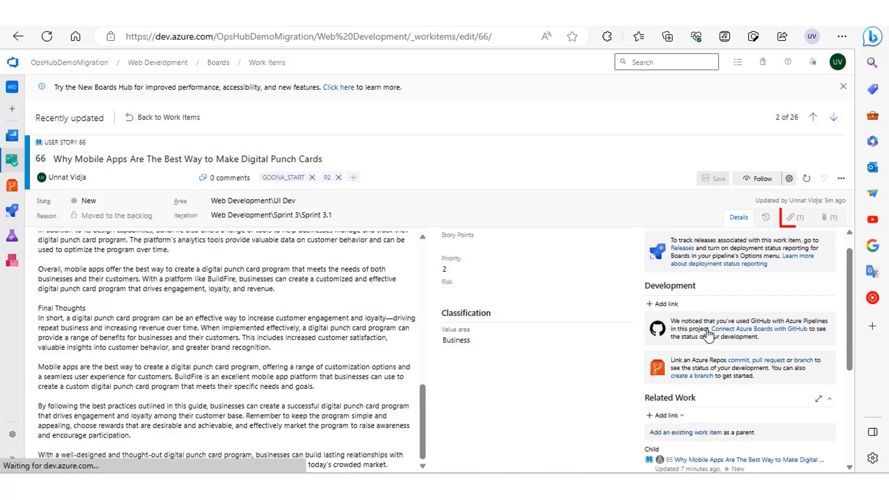
View the linked work items and the attachments of user story 66.
click(795, 217)
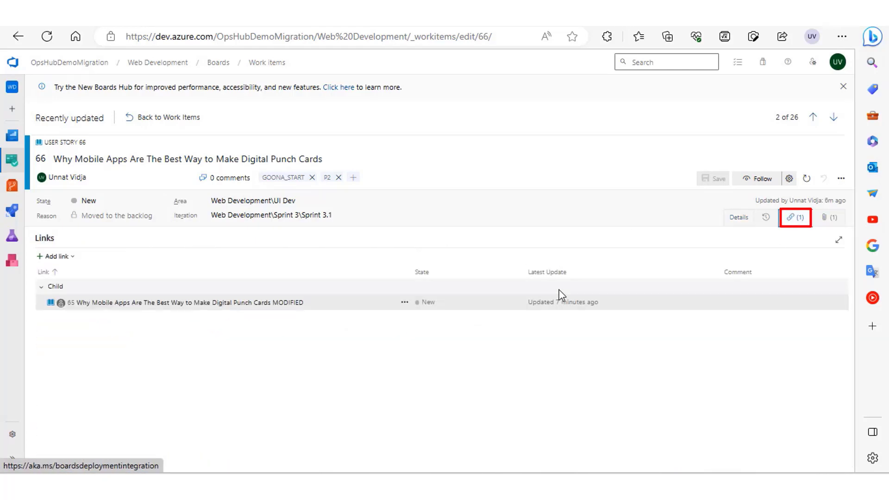
click(826, 227)
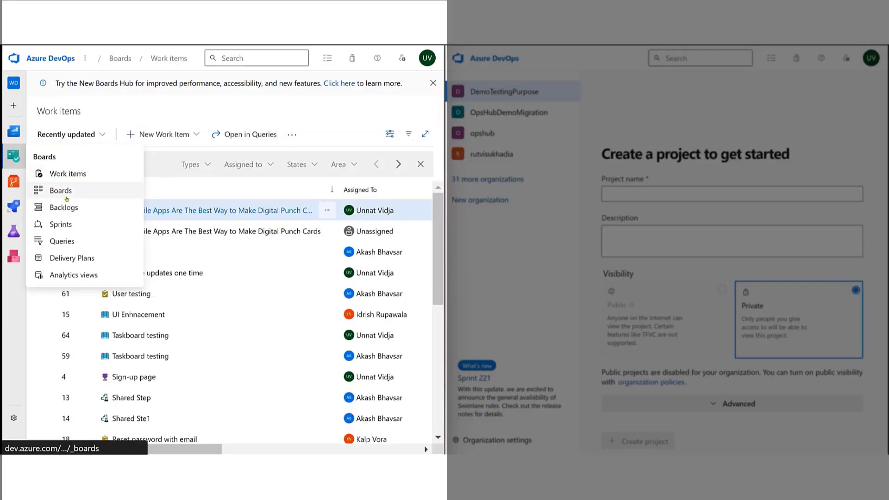
Open the project's Boards and look across all columns of the Web Development Team board.
click(66, 199)
scroll(304, 415, right, 2)
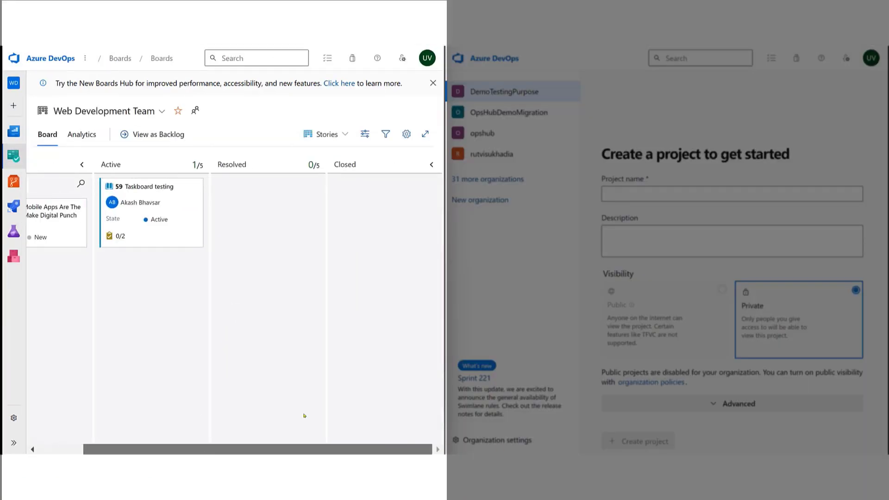
scroll(304, 415, left, 2)
Switch to the UI Dev team's board and examine its columns, swimlanes and cards from New through Closed.
click(89, 117)
click(82, 222)
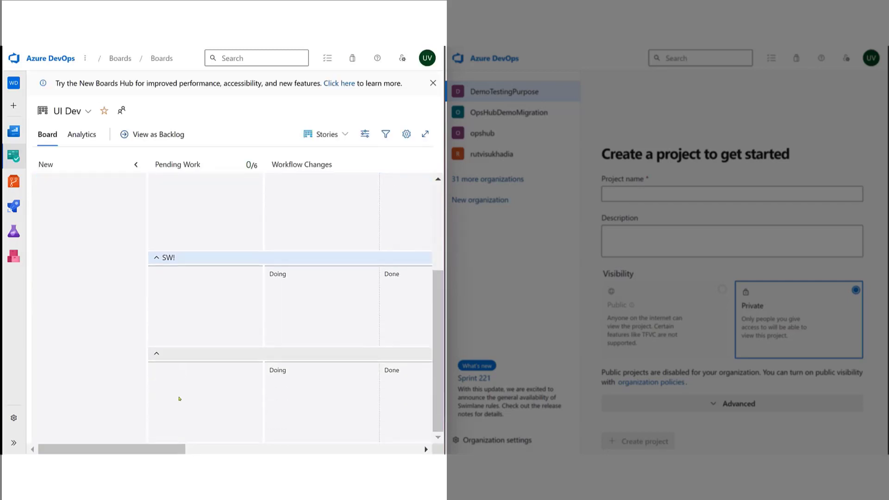
scroll(181, 400, right, 5)
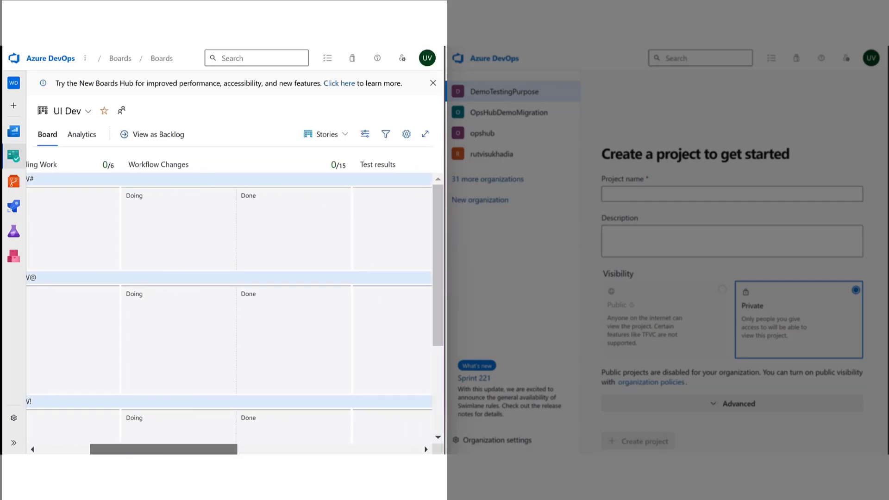
scroll(235, 308, right, 5)
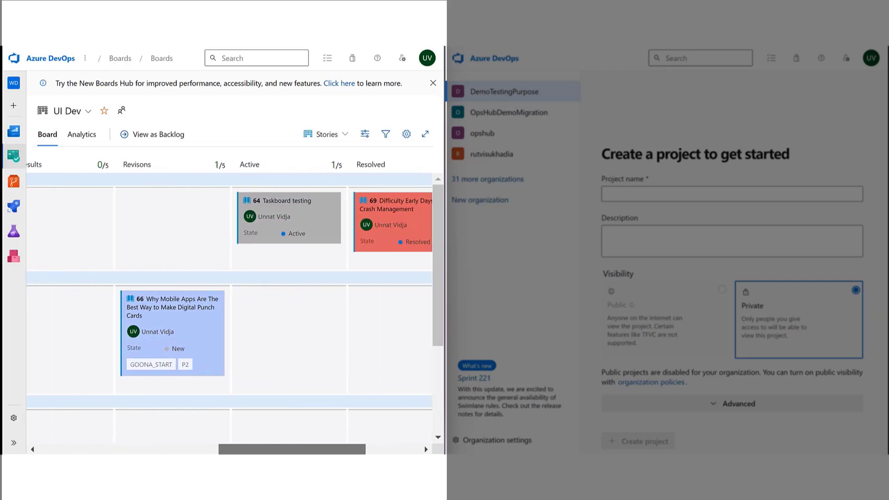
scroll(235, 307, right, 2)
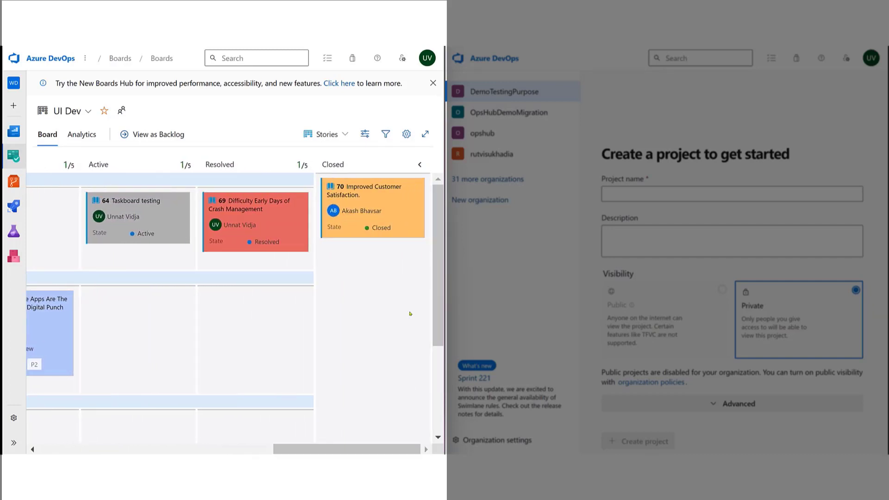
scroll(179, 337, left, 12)
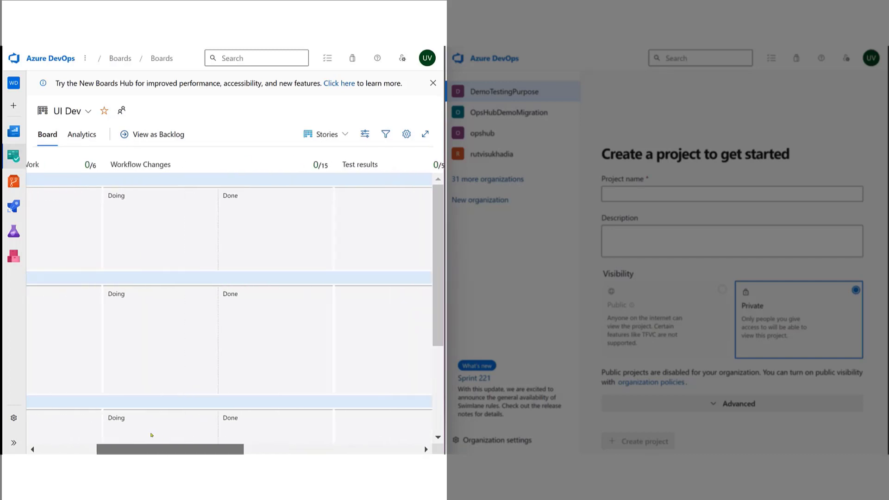
scroll(179, 336, down, 3)
scroll(178, 337, up, 3)
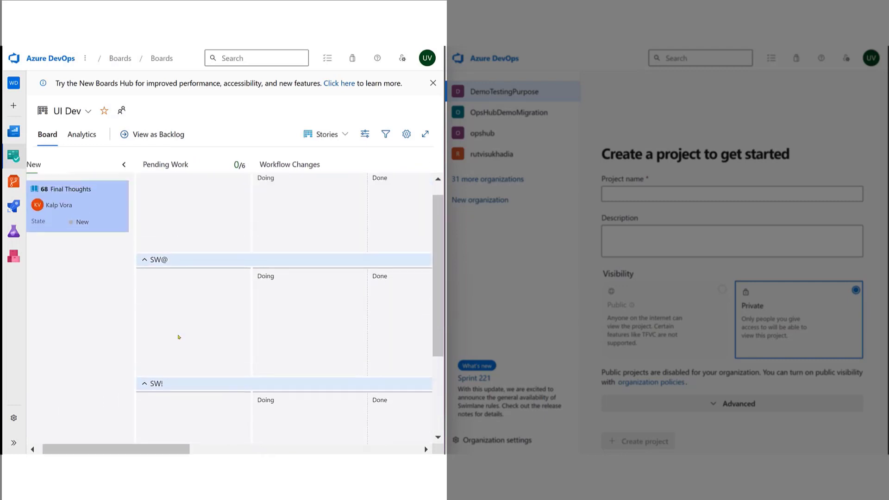
drag(74, 447, 70, 446)
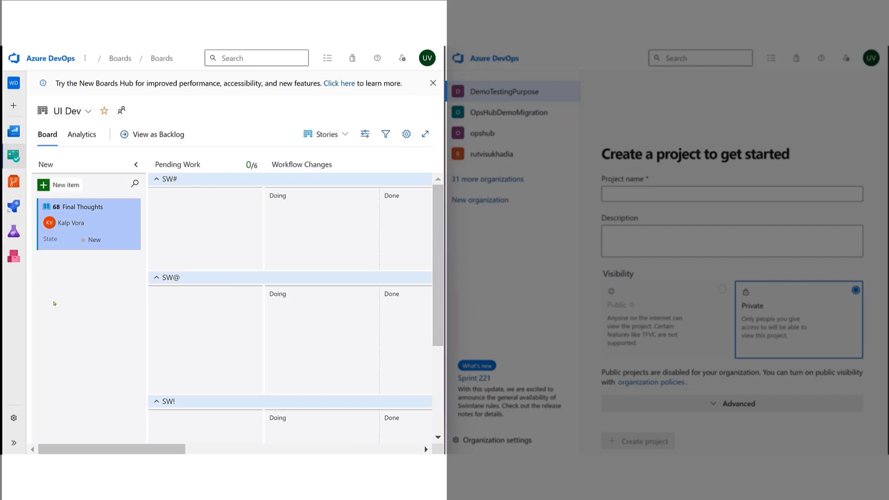
Open the project's sprints and view the Backend Dev team's capacity for Sprint 3.1.
mouse_move(13, 156)
click(50, 226)
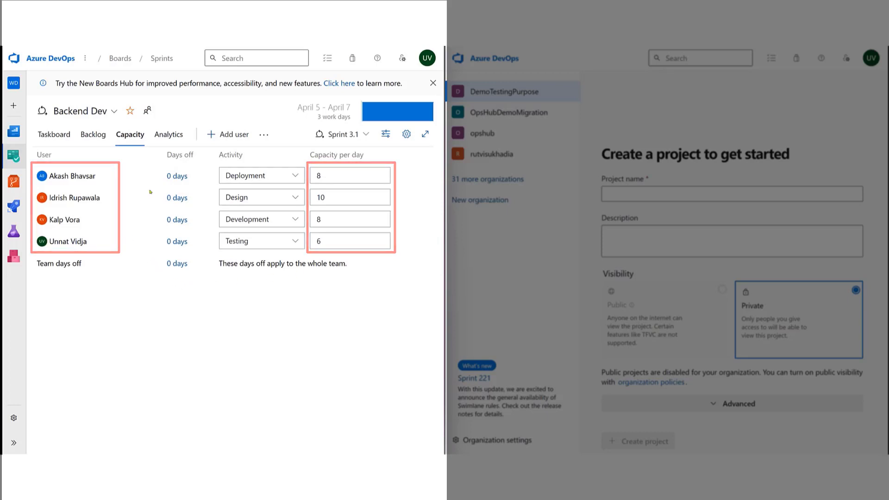
Open the Web Development repository's files and show the list of repositories in the project.
click(14, 181)
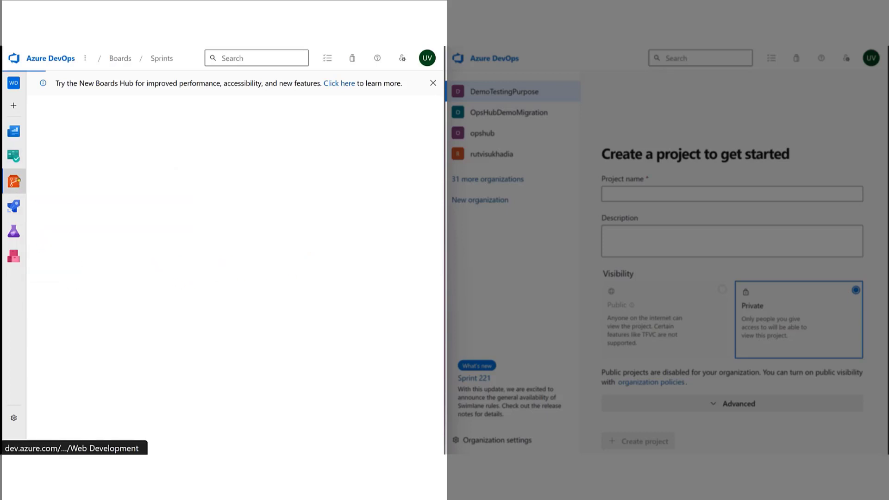
click(149, 60)
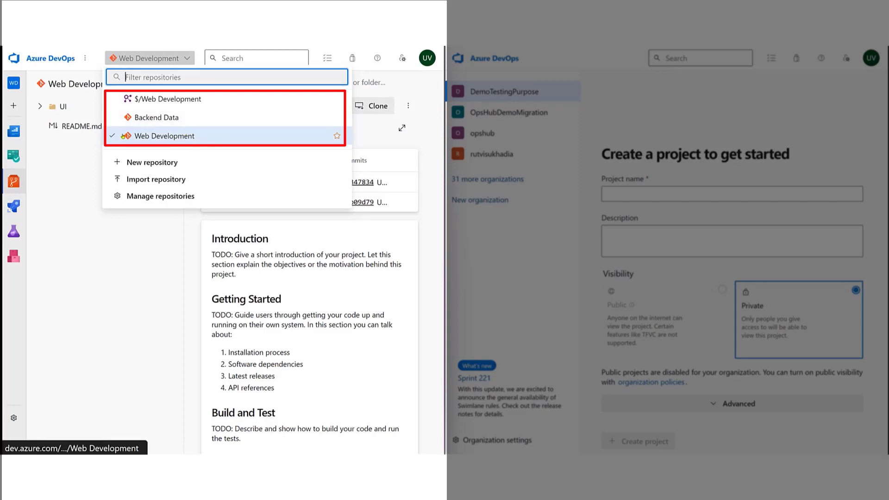
click(81, 149)
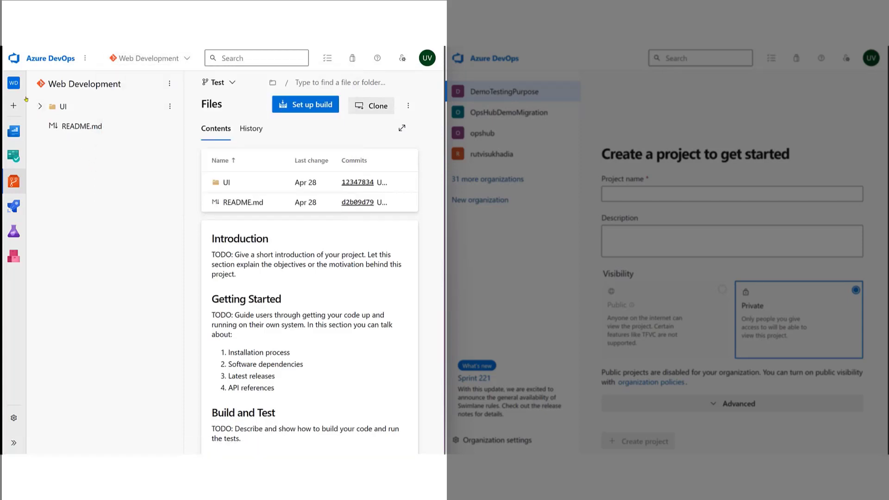
Expand the UI and DB folders of the Web Development repository and view the databaseQueries file.
click(39, 106)
click(48, 126)
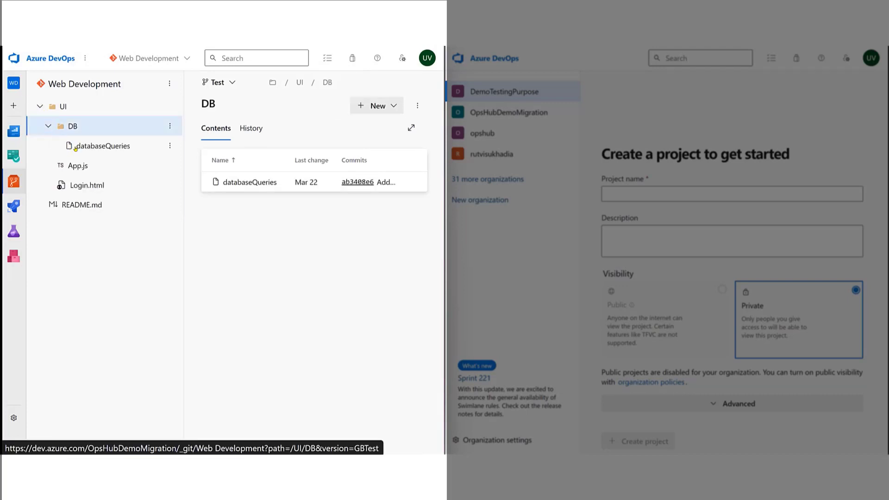
click(123, 147)
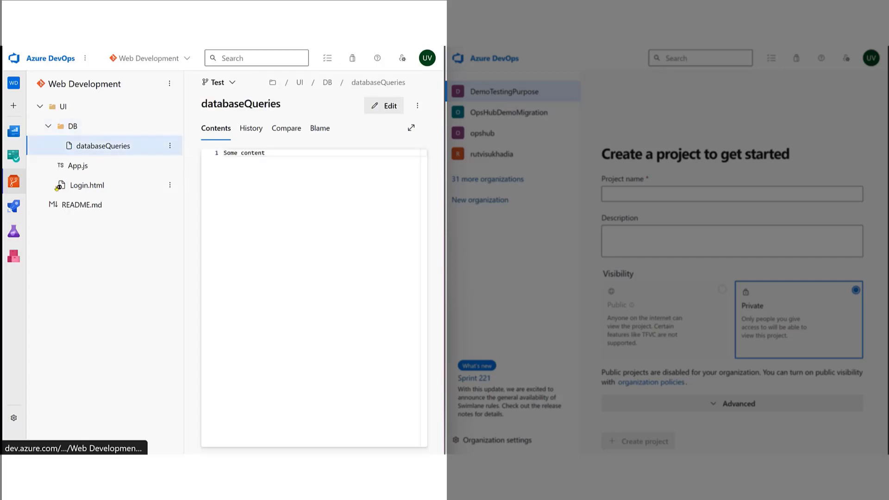
View the commit history of the Test branch and the list of the Web Development repository's branches.
mouse_move(13, 181)
click(43, 209)
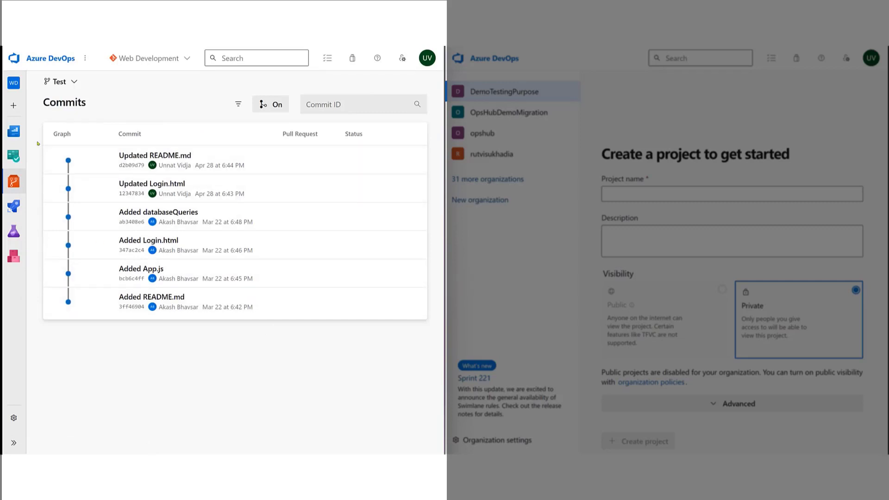
mouse_move(13, 181)
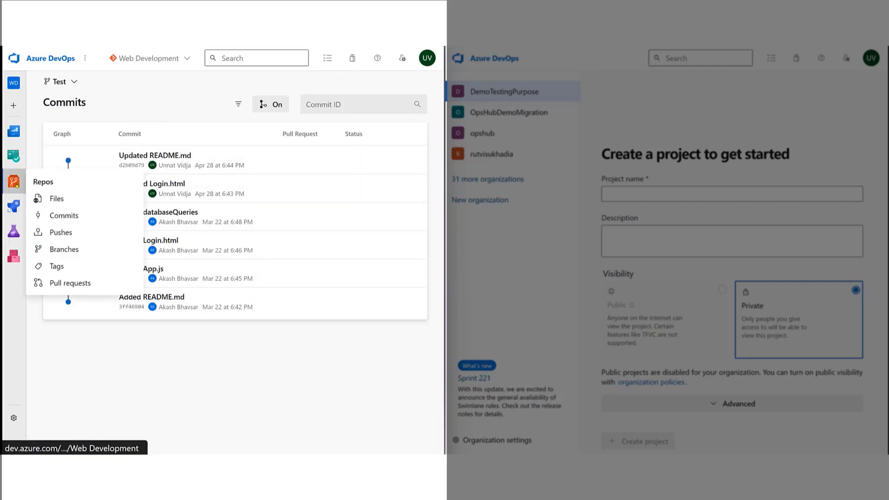
click(54, 250)
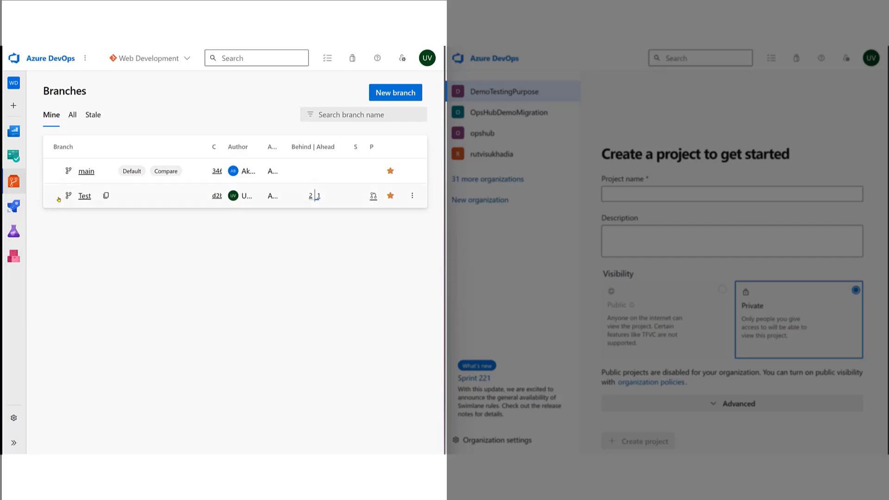
View the Web Development repository's pull requests.
mouse_move(14, 181)
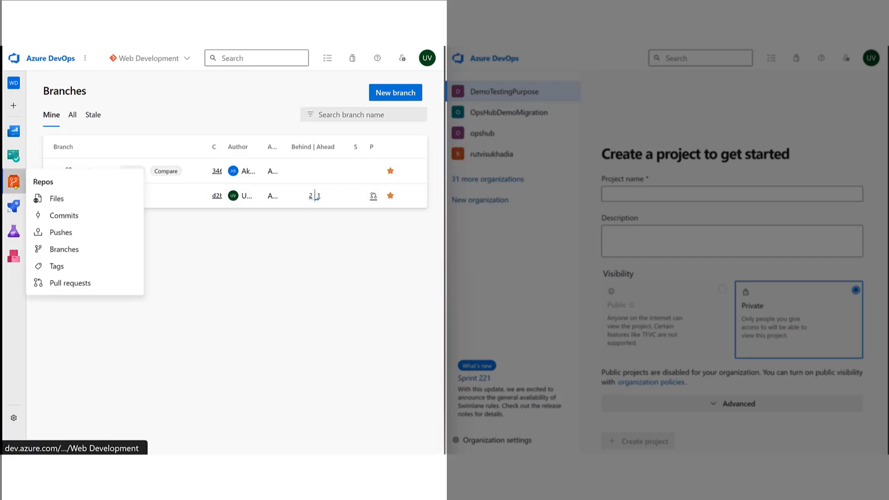
click(58, 283)
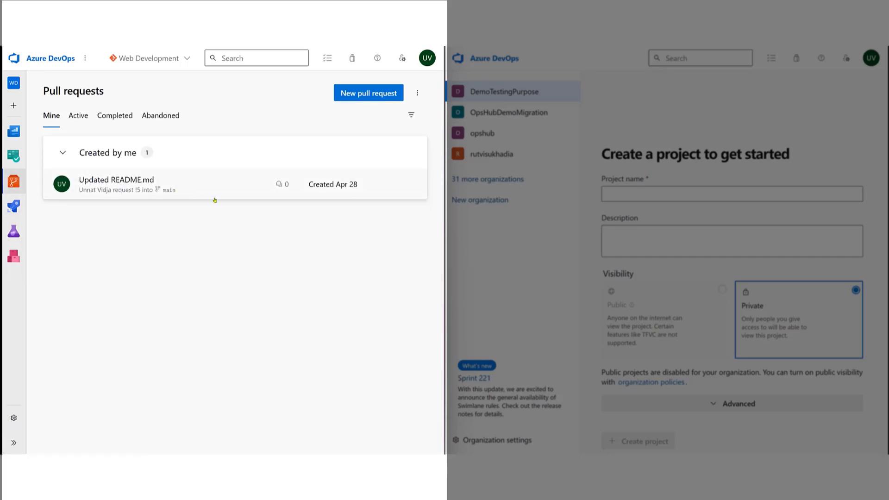
Open the Web Development-CI pipeline for editing and examine its variables, variable groups and triggers.
click(14, 206)
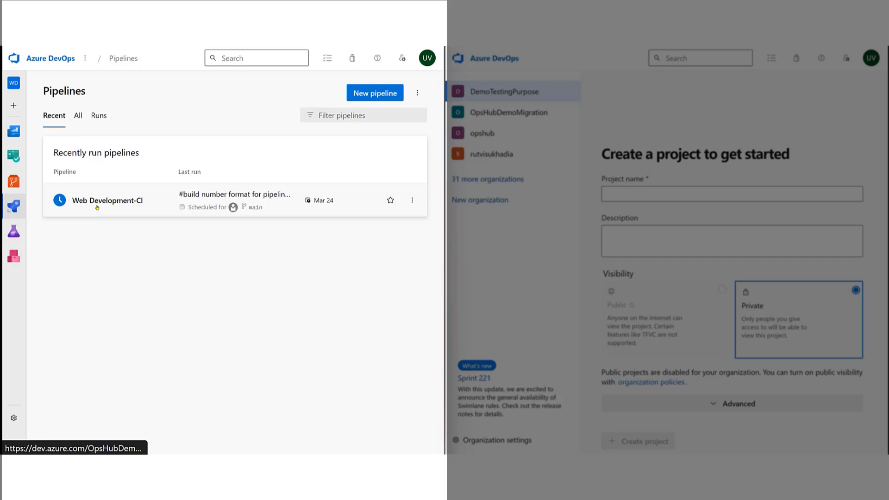
click(96, 205)
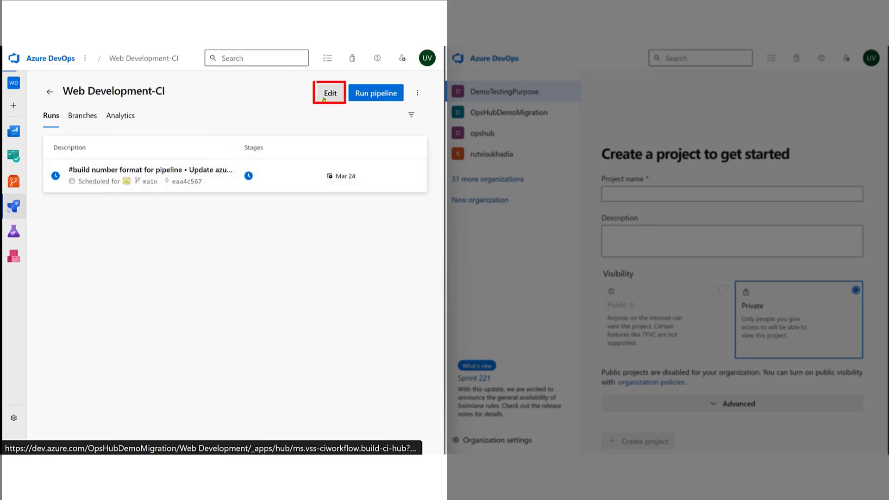
click(330, 94)
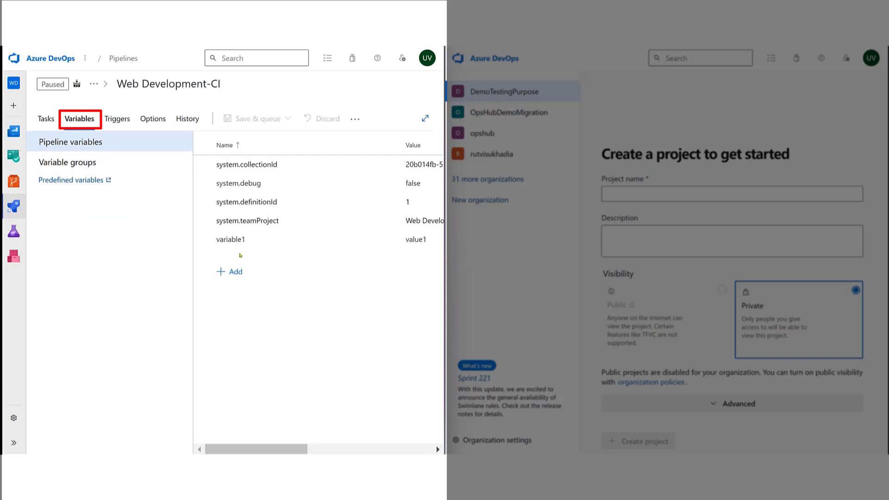
click(84, 163)
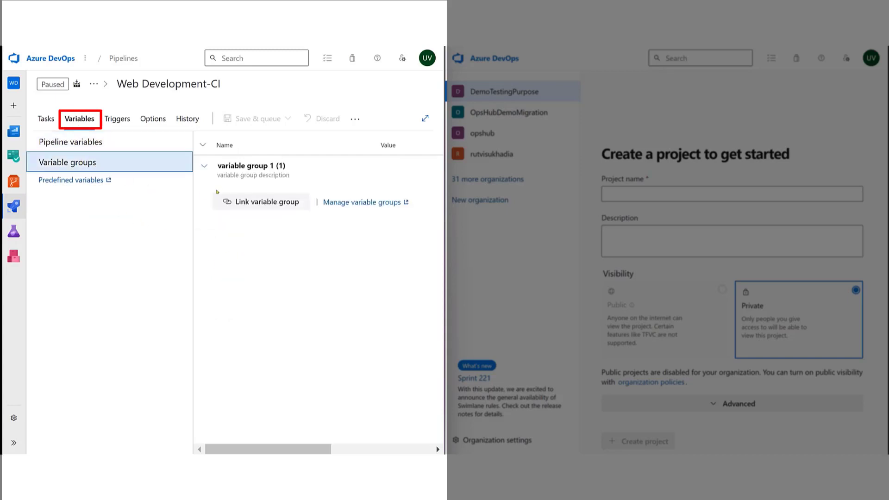
click(129, 123)
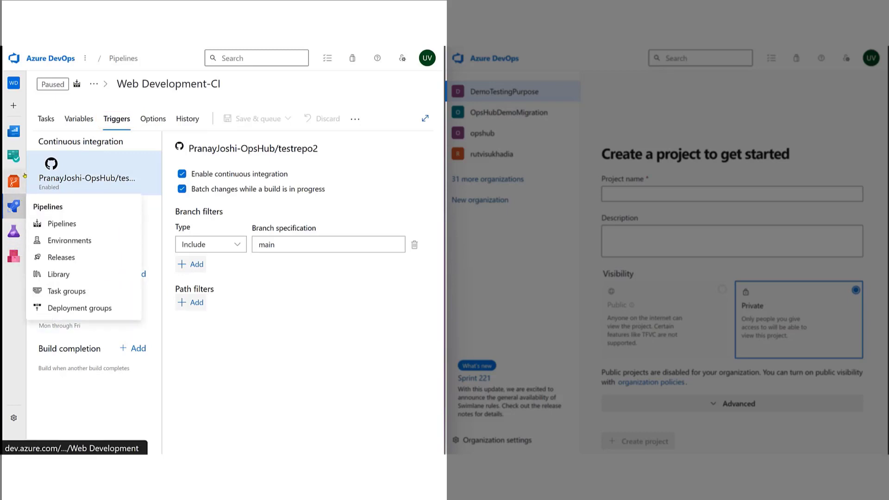
Open the Web Development project's Overview.
mouse_move(20, 139)
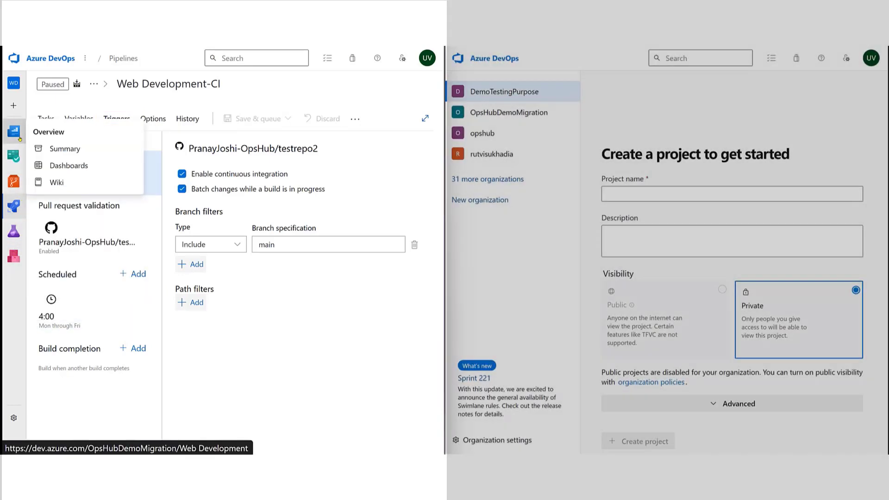
click(20, 139)
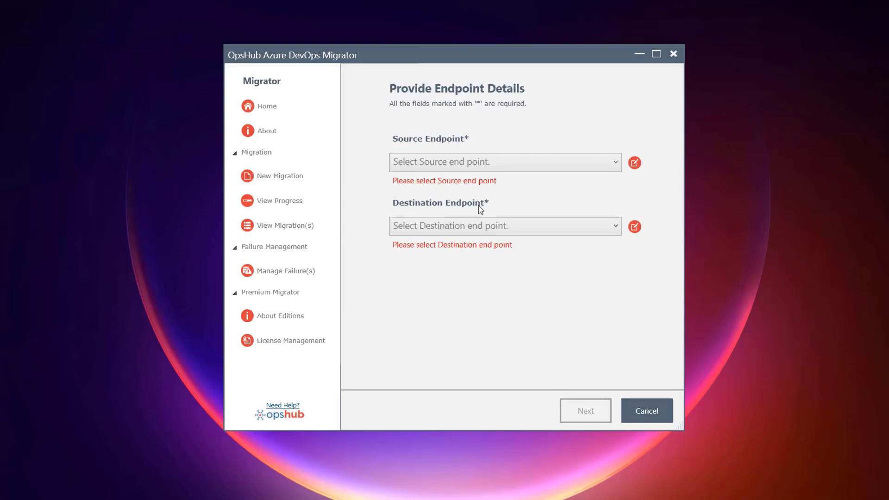
click(466, 168)
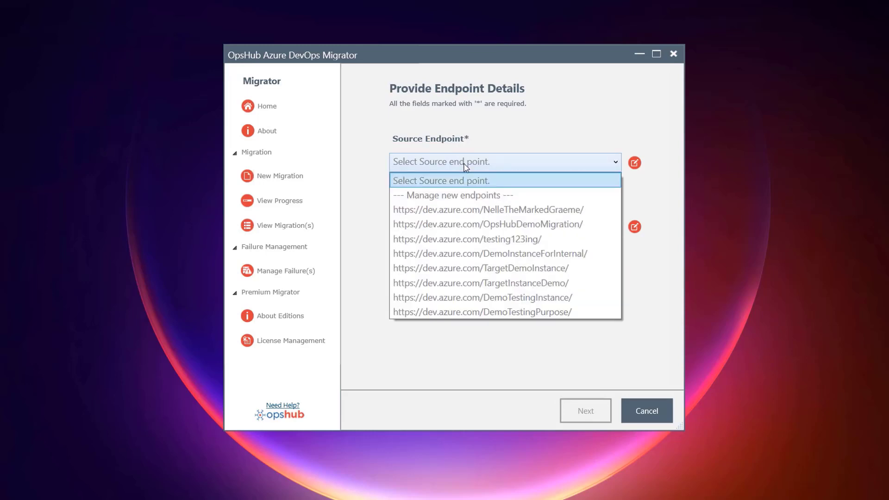
click(461, 226)
click(460, 226)
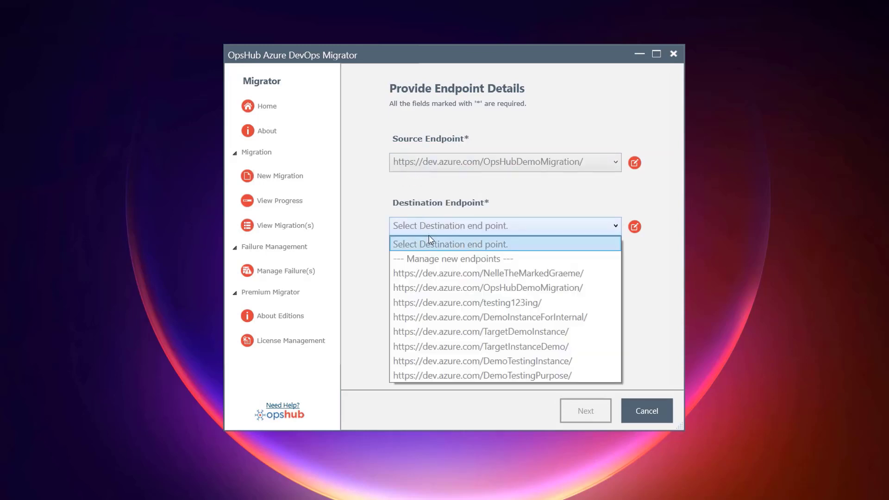
click(479, 375)
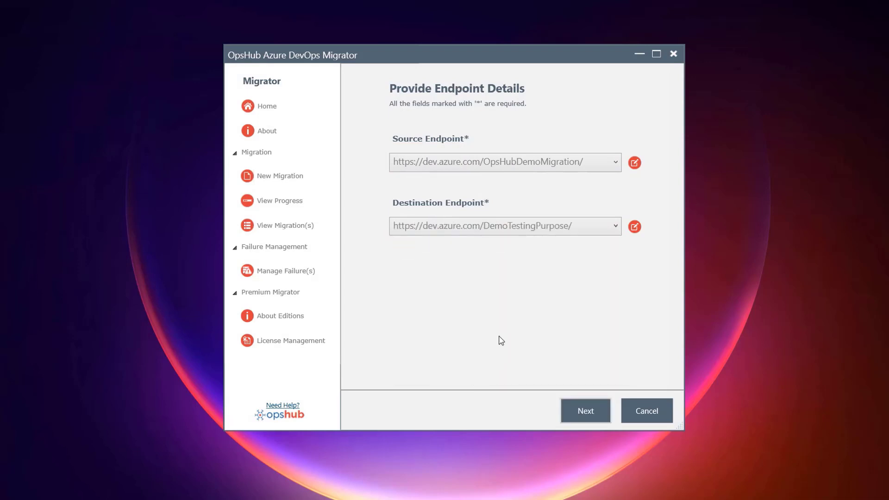
click(574, 408)
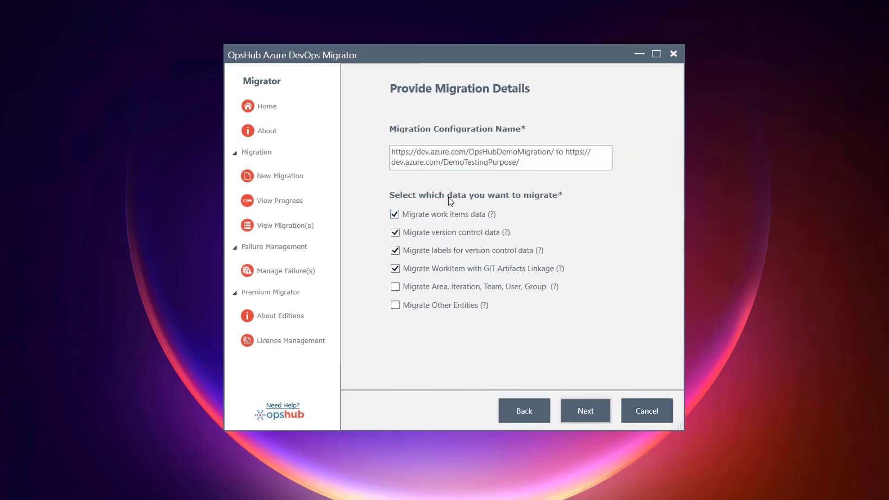
Include Area, Iteration, Team, User, Group and Other Entities in the migration, exclude version control data, and proceed to project selection.
click(395, 287)
click(395, 306)
click(395, 232)
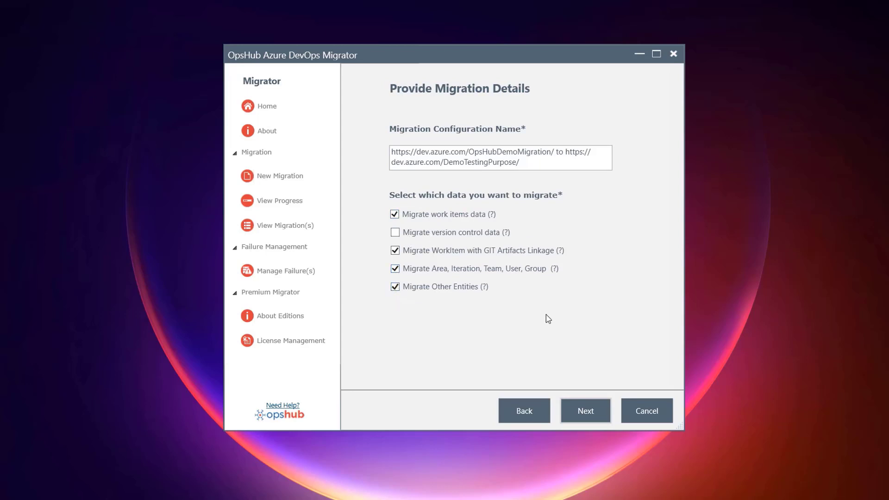
click(585, 410)
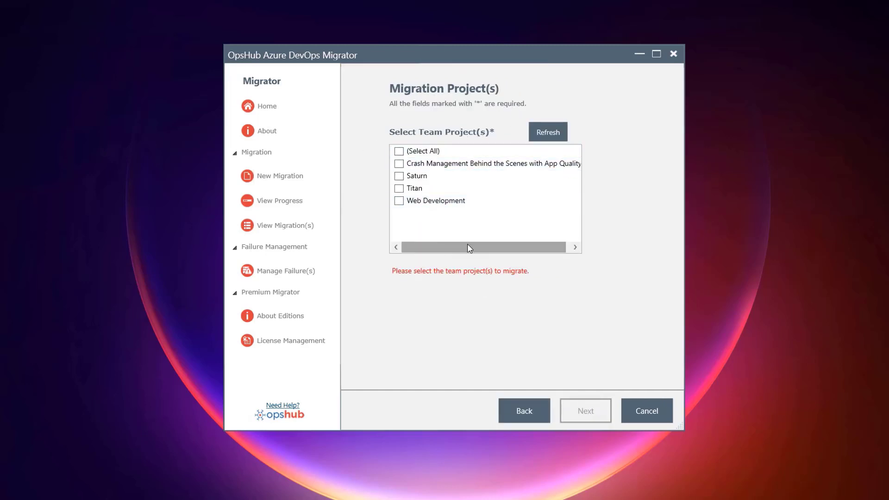
Select Web Development as the team project to migrate.
click(425, 201)
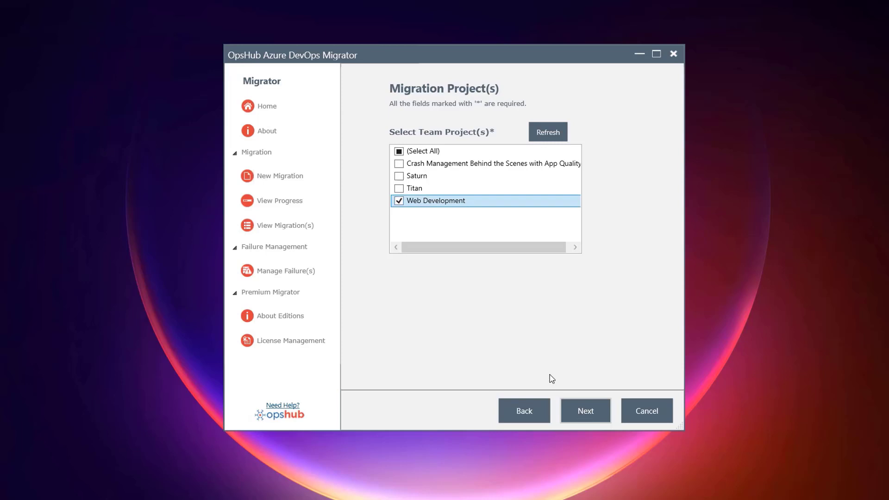
Proceed to user mapping and map the source Default User to the first user in the destination list.
click(584, 412)
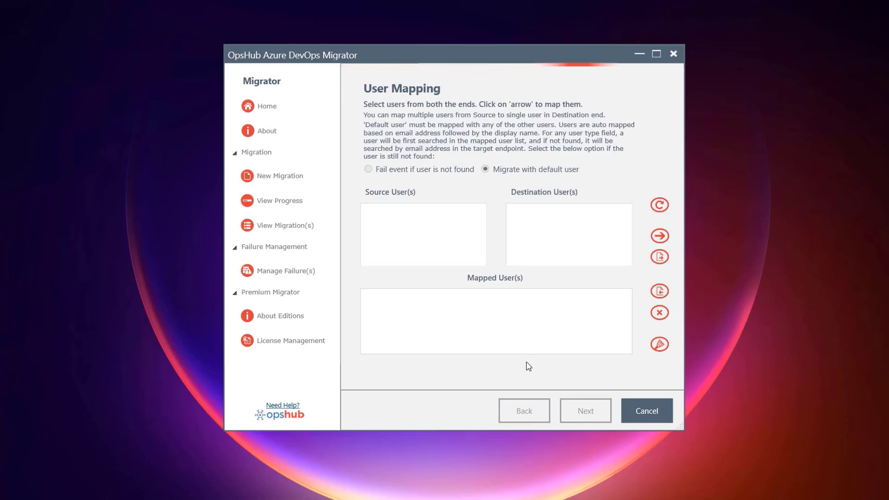
click(430, 211)
click(528, 259)
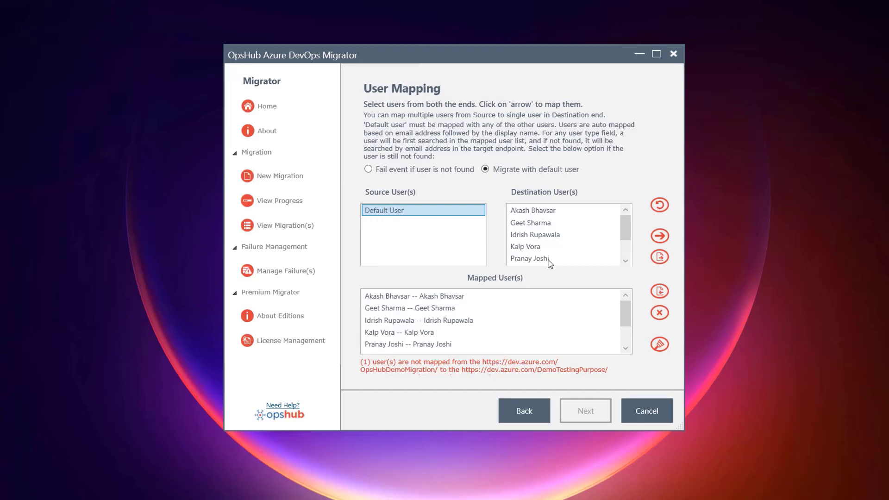
scroll(551, 259, down, 3)
click(532, 224)
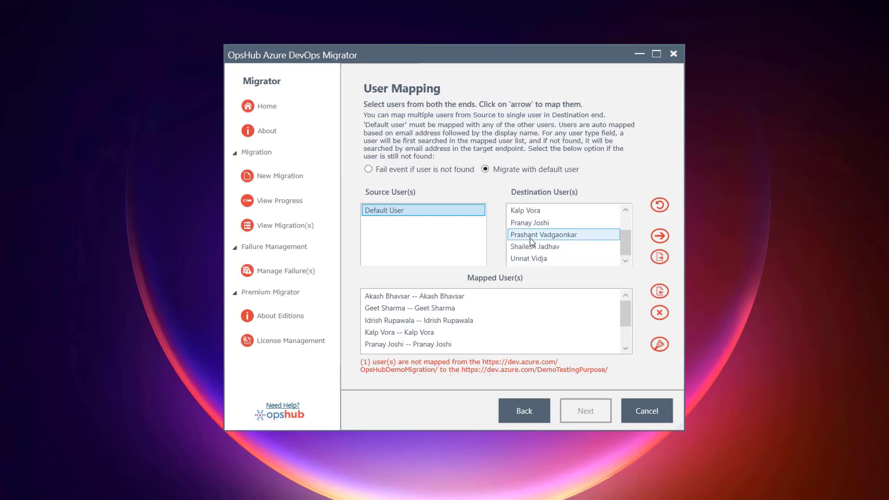
scroll(550, 229, up, 3)
click(559, 211)
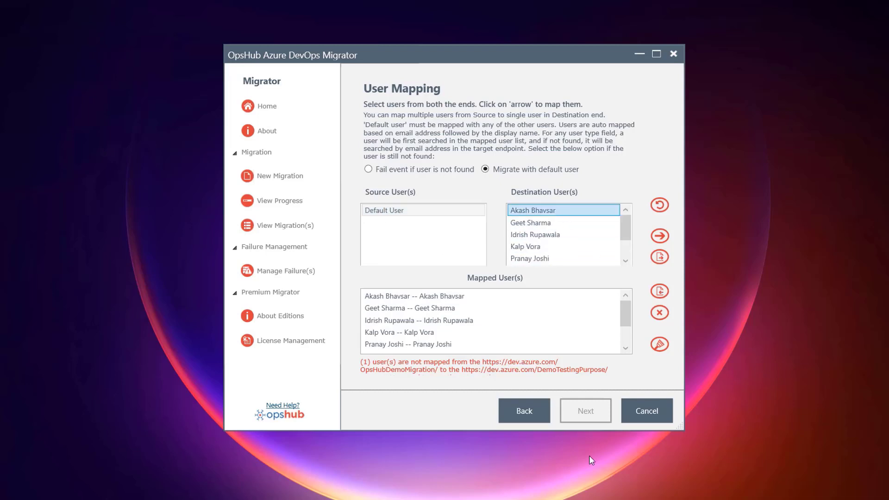
click(660, 236)
Finish the migration configuration from its summary and start the migration from OpsHubDemoMigration to DemoTestingPurpose.
click(582, 412)
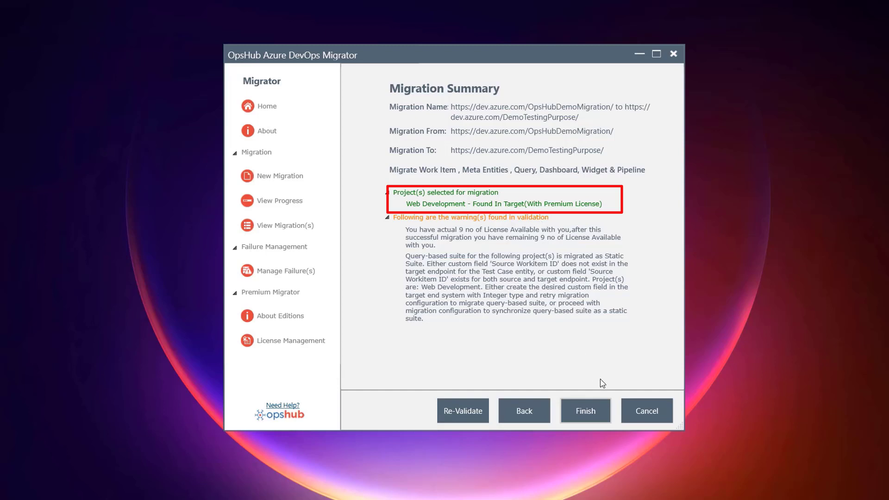
click(581, 413)
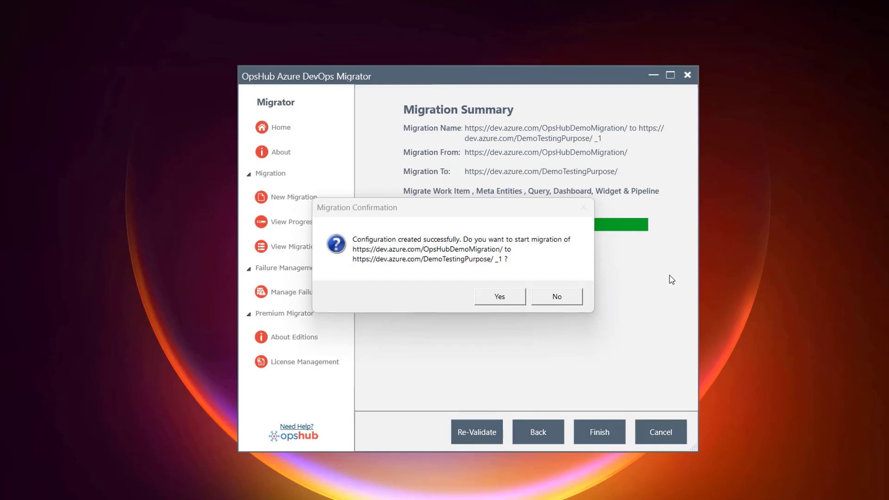
click(501, 299)
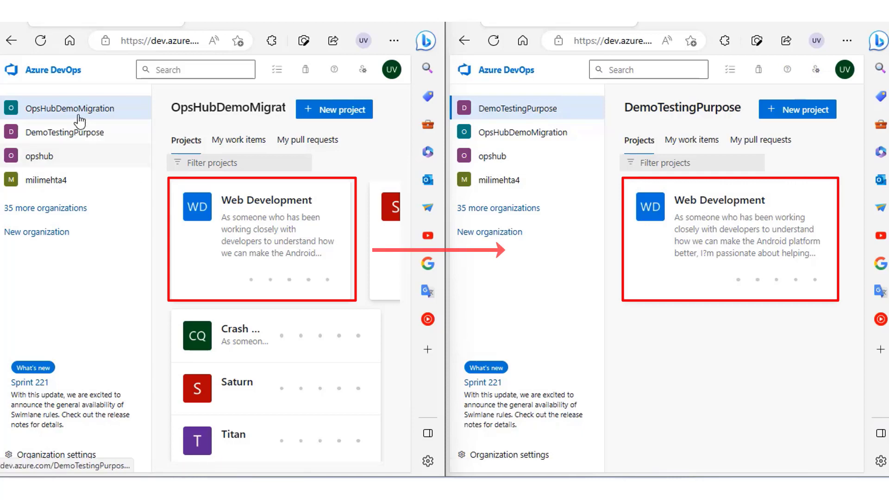
In Azure DevOps, compare the projects using the AgileInherited process in the OpsHubDemoMigration and DemoTestingPurpose organization settings.
click(42, 458)
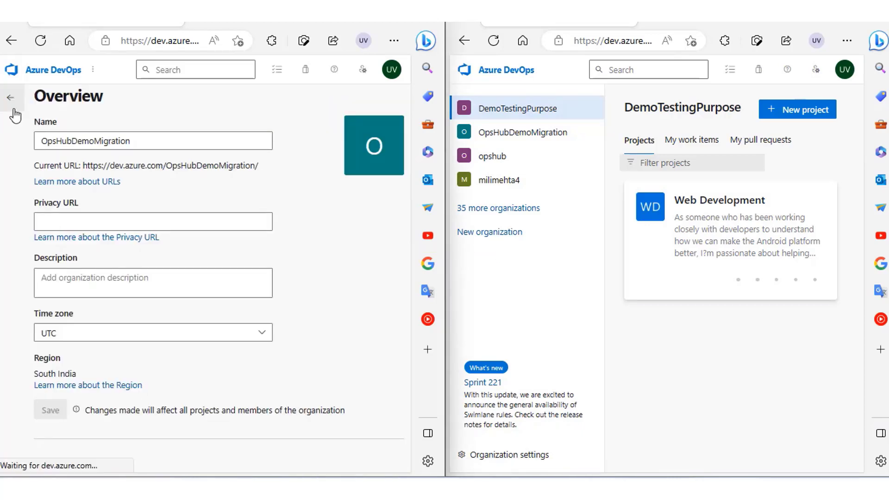
click(13, 102)
scroll(110, 346, down, 4)
click(65, 246)
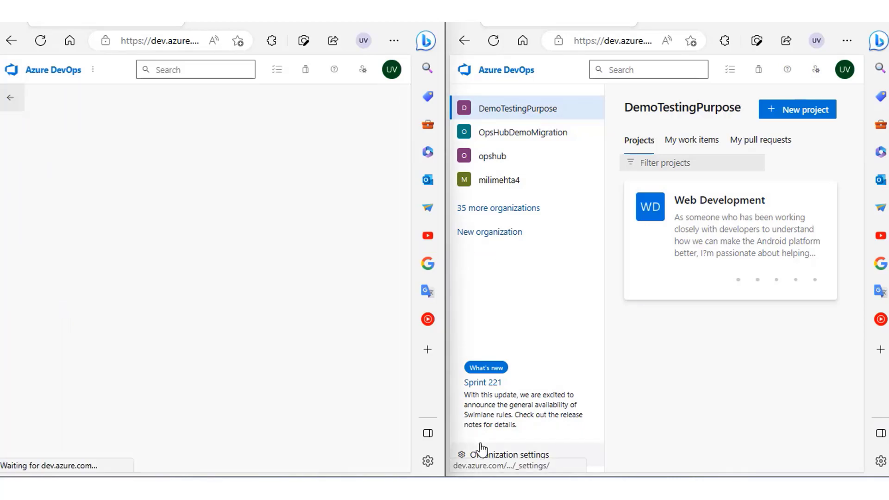
click(479, 454)
click(463, 98)
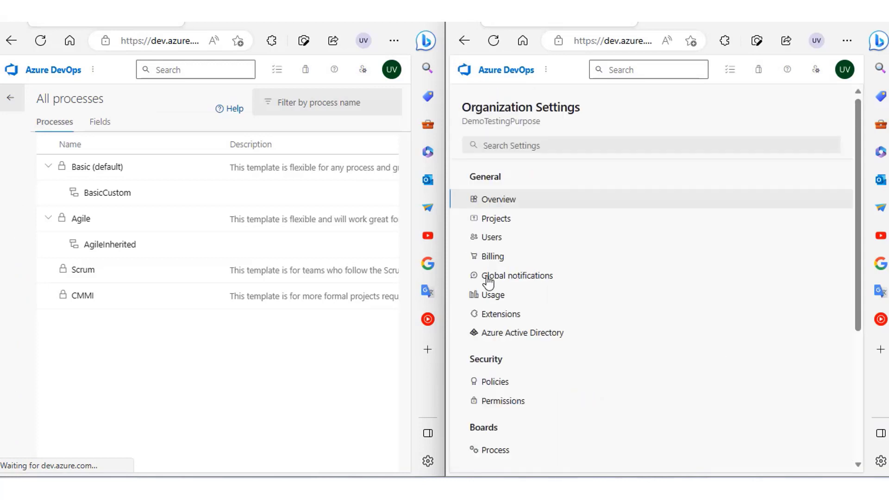
scroll(505, 385, down, 4)
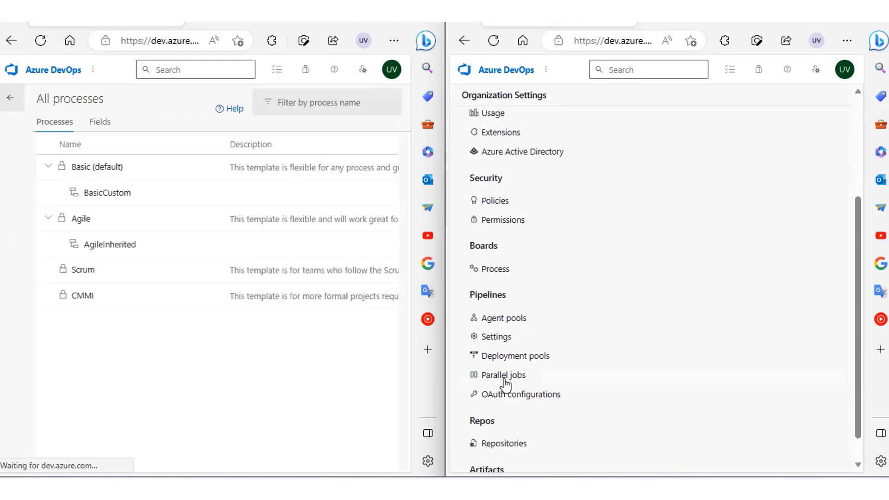
click(499, 267)
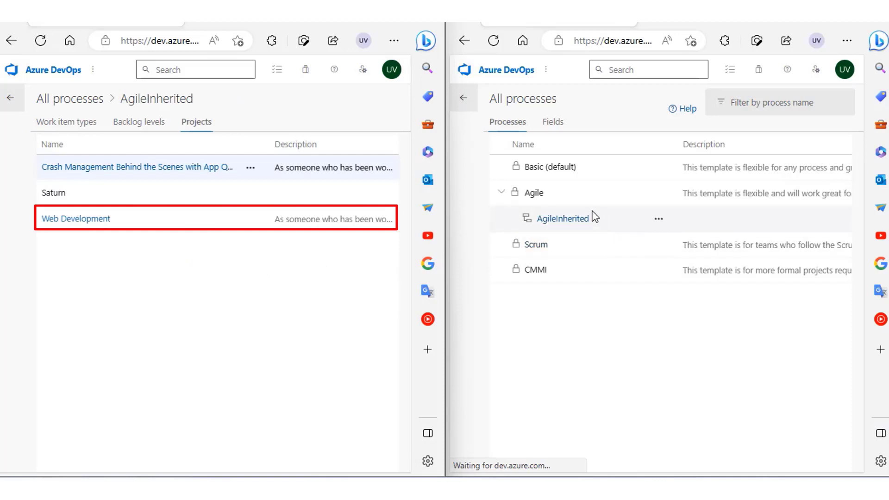
click(577, 221)
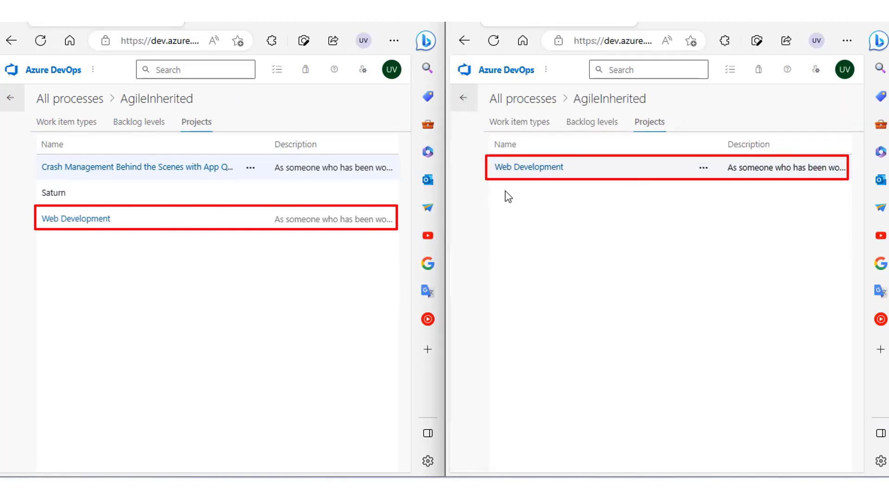
Return to the project lists of both organizations and open the Web Development project in each.
click(466, 100)
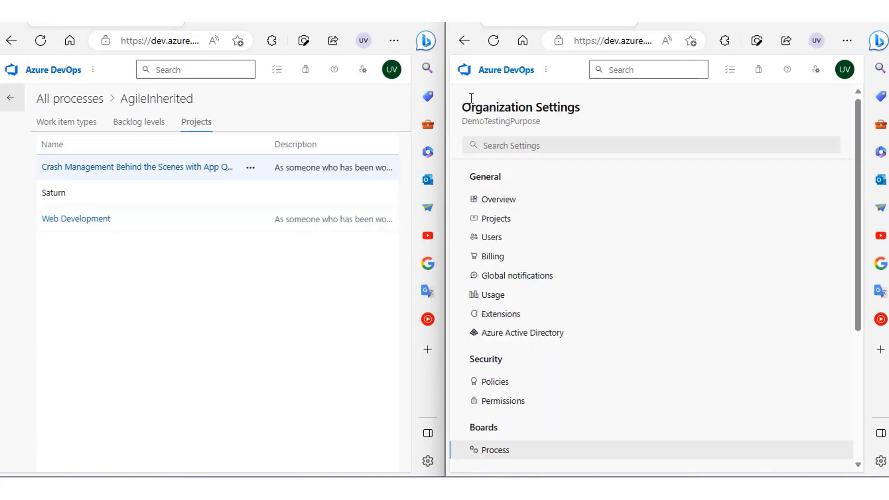
click(547, 70)
click(557, 96)
click(93, 69)
click(95, 94)
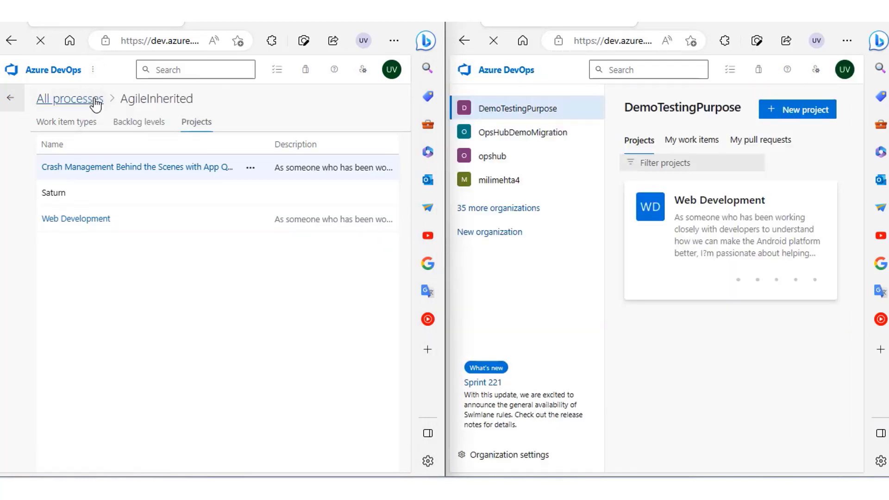
click(225, 253)
click(676, 250)
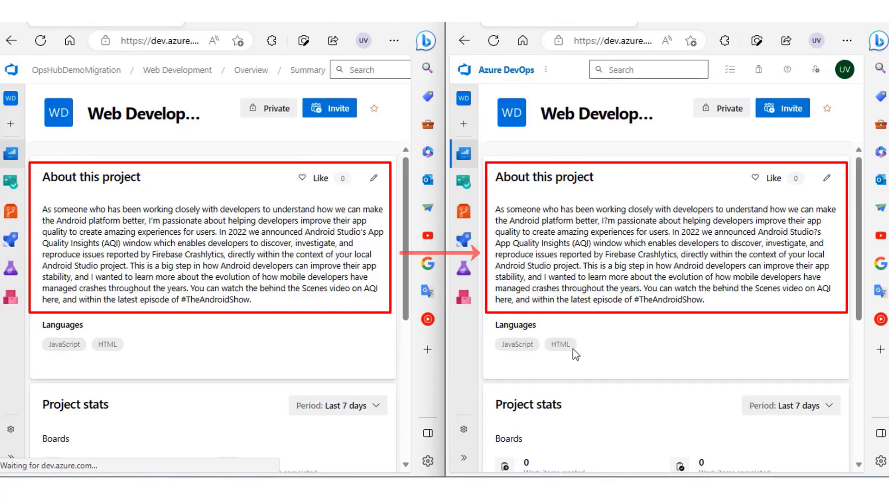
Compare the project stats and members on the source and target Web Development summary pages.
scroll(240, 321, down, 6)
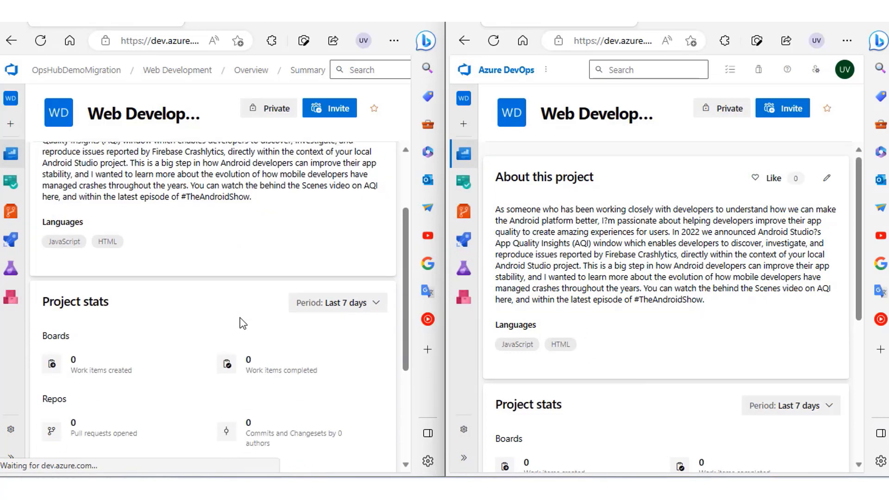
scroll(524, 343, down, 6)
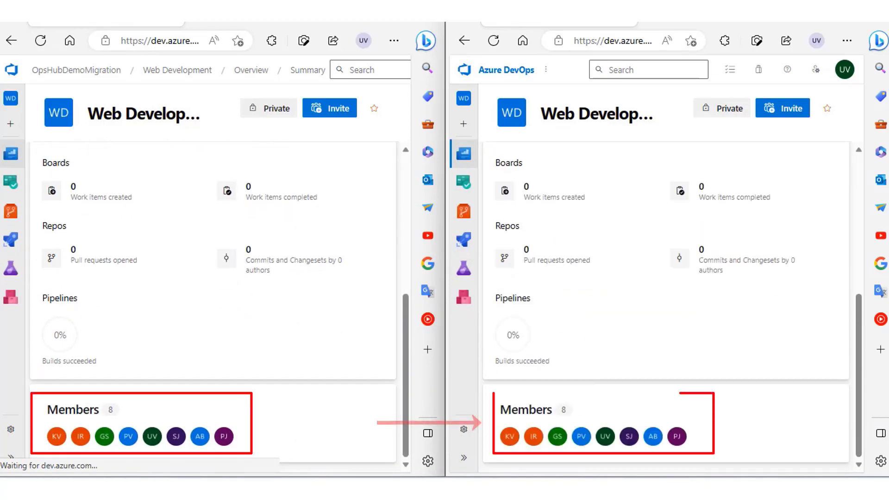
scroll(194, 301, up, 6)
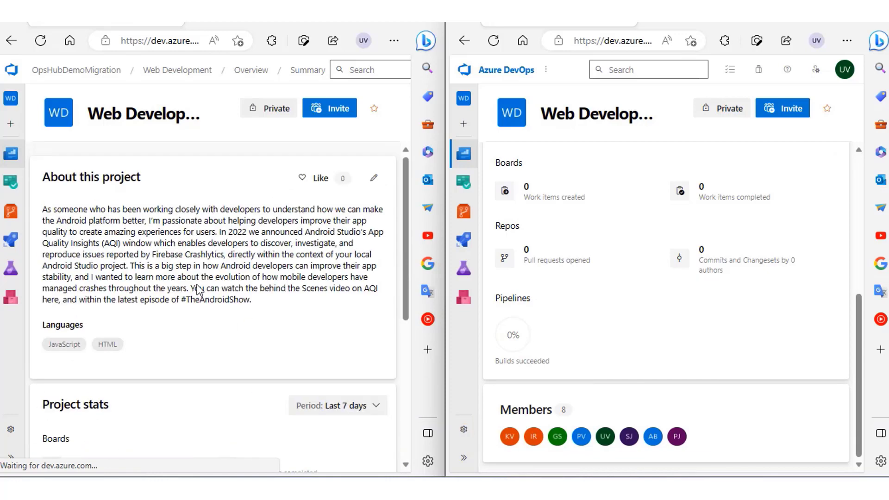
scroll(502, 203, up, 6)
Open the Web Development wiki in both organizations and compare the available project wikis and code wikis.
mouse_move(17, 163)
click(59, 213)
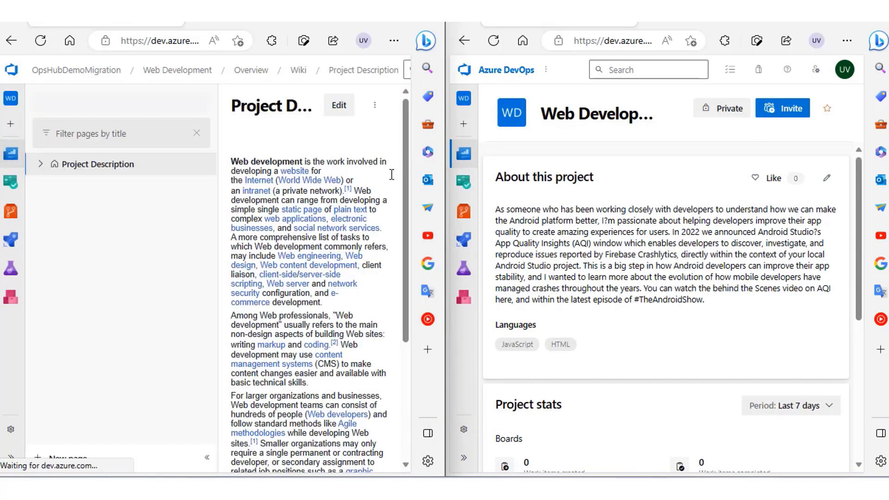
mouse_move(470, 163)
click(504, 213)
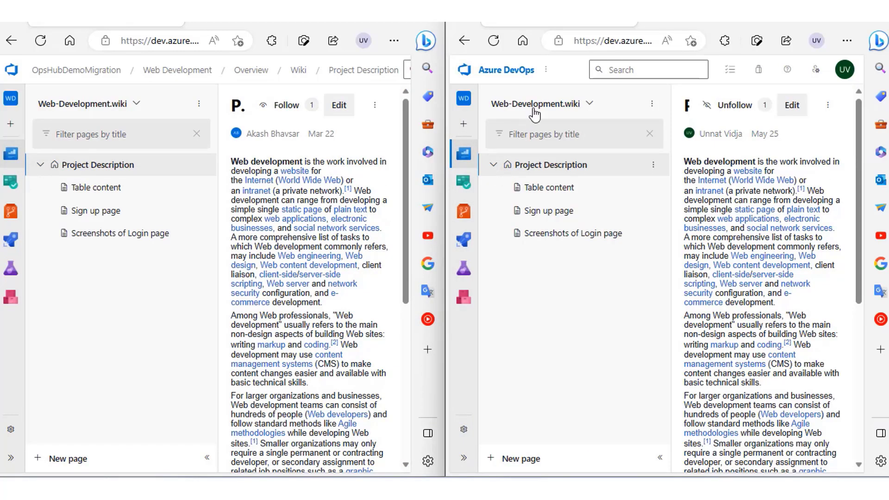
click(119, 111)
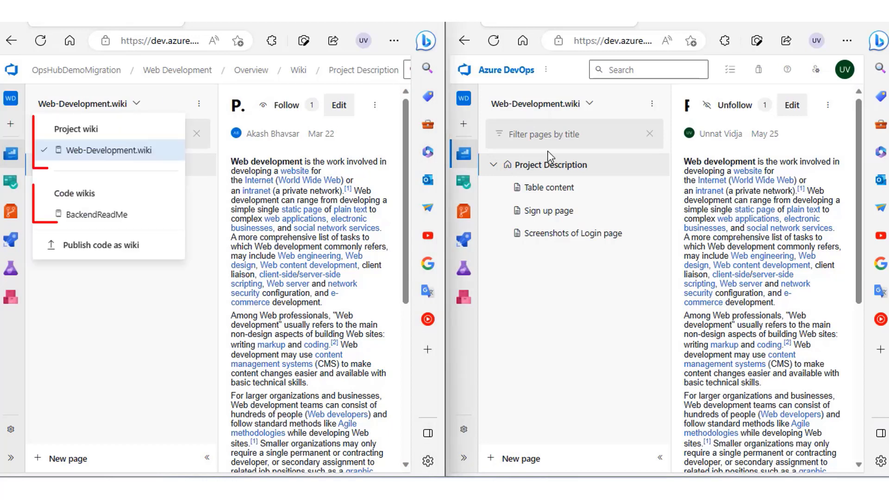
click(536, 104)
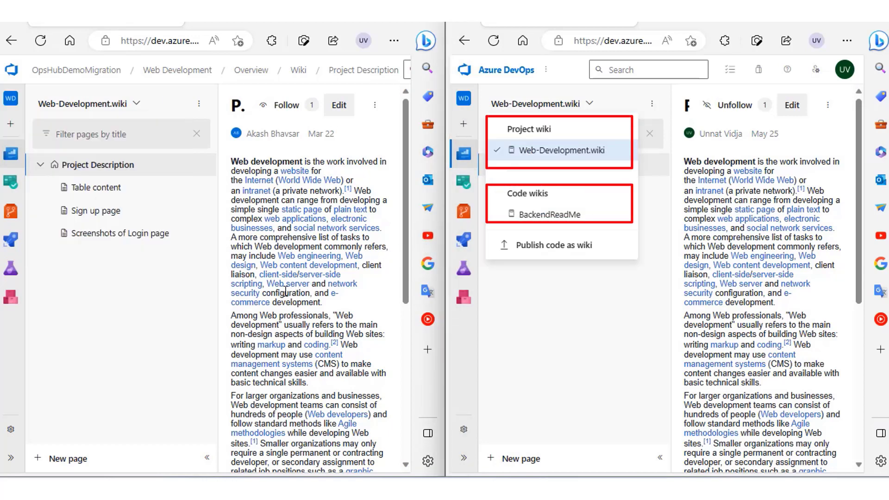
click(170, 293)
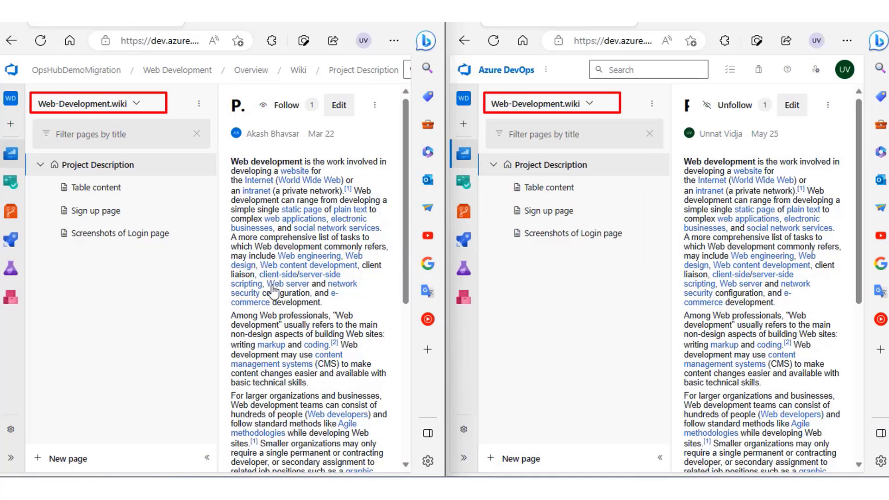
Compare the Project Description and Table content pages of Web-Development.wiki between the source and target projects.
scroll(266, 325, down, 1)
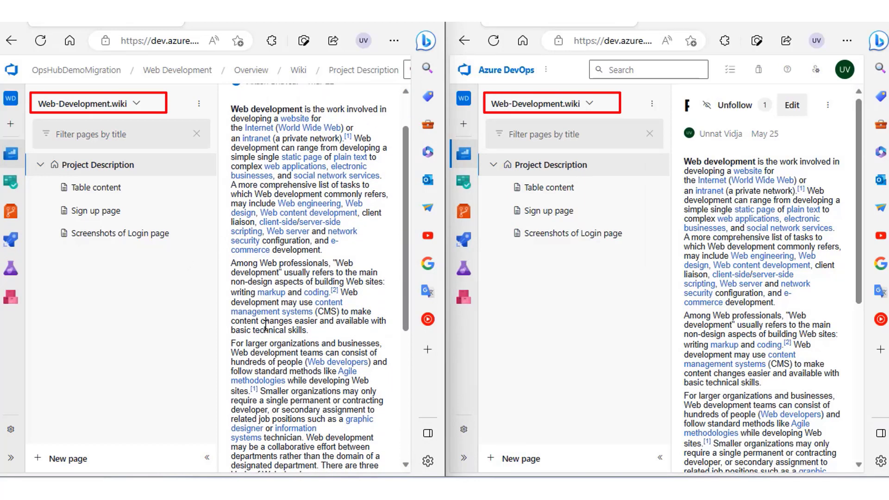
scroll(265, 326, down, 5)
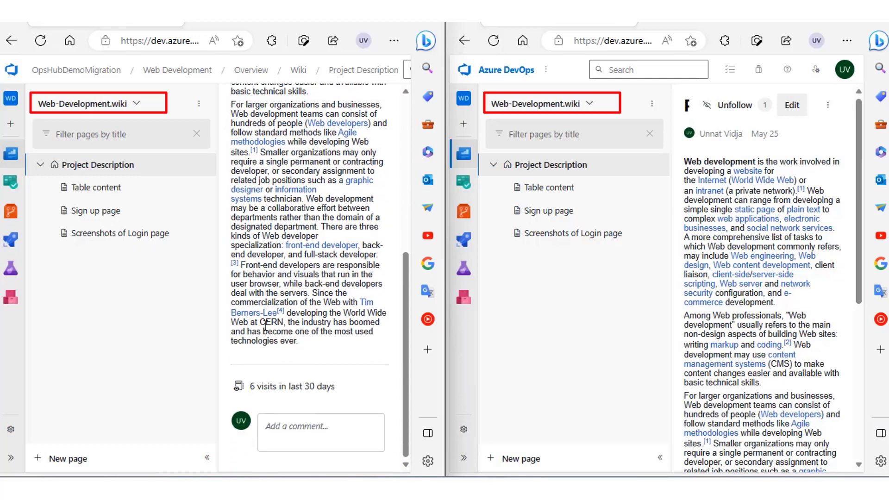
scroll(704, 303, down, 6)
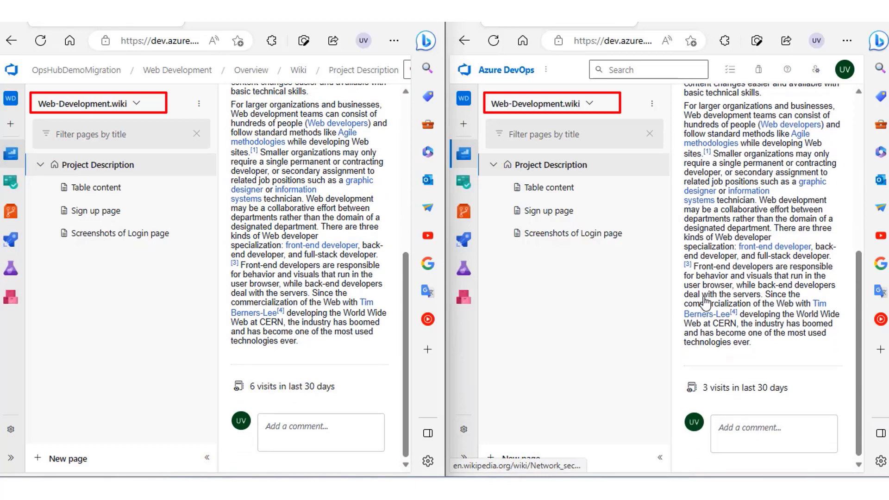
click(550, 189)
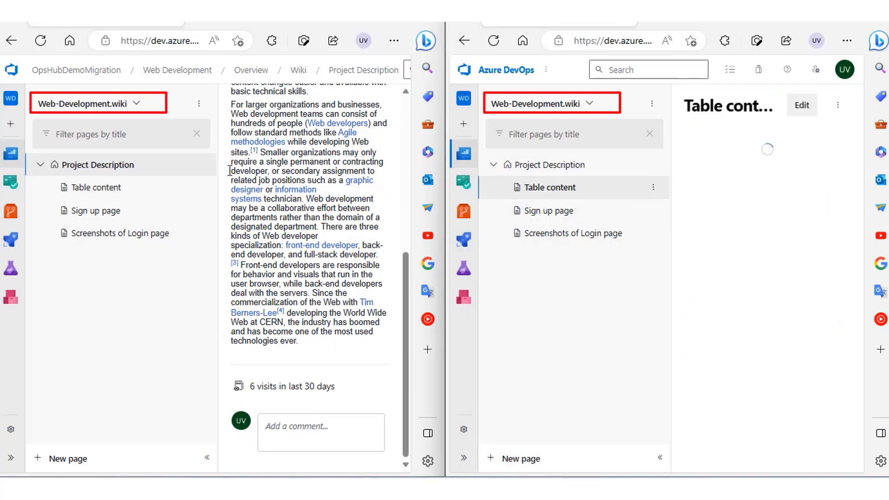
click(132, 192)
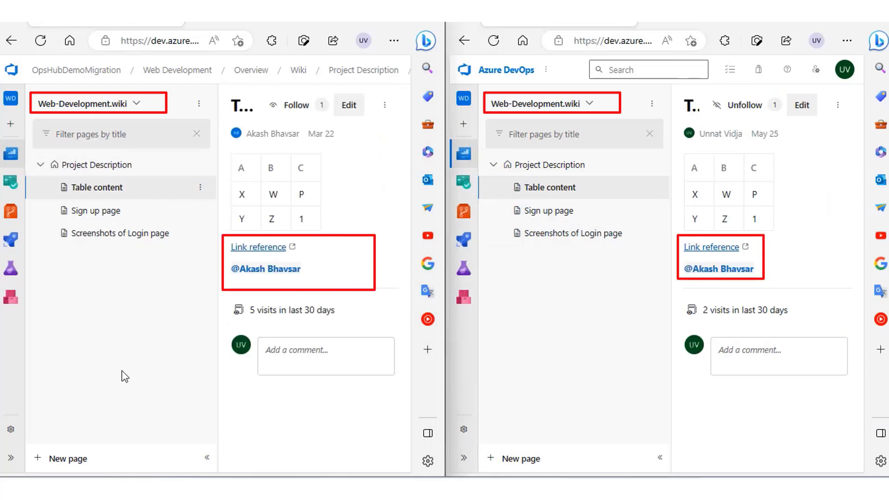
Compare the Sign up page and Screenshots of Login page wiki pages between the source and target projects.
click(86, 213)
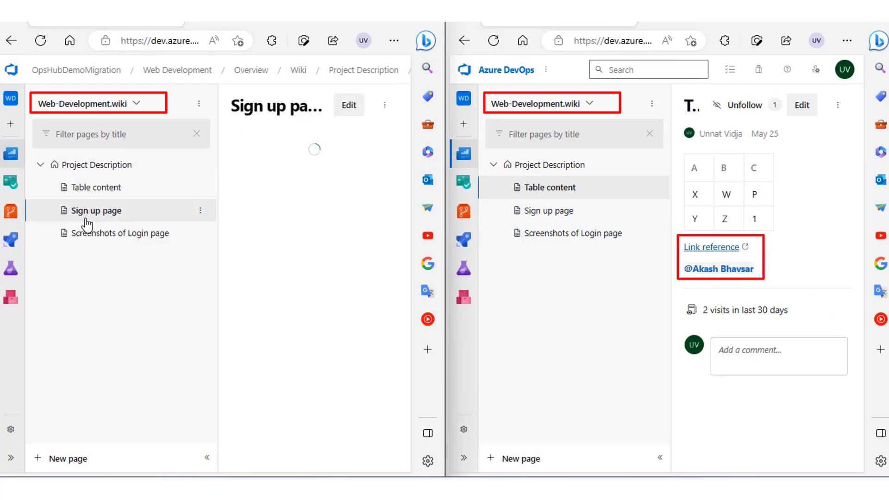
click(532, 214)
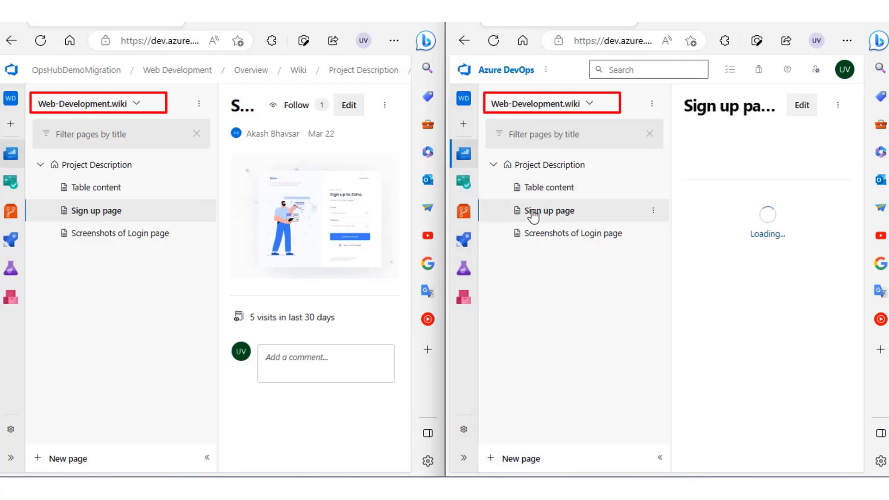
click(139, 233)
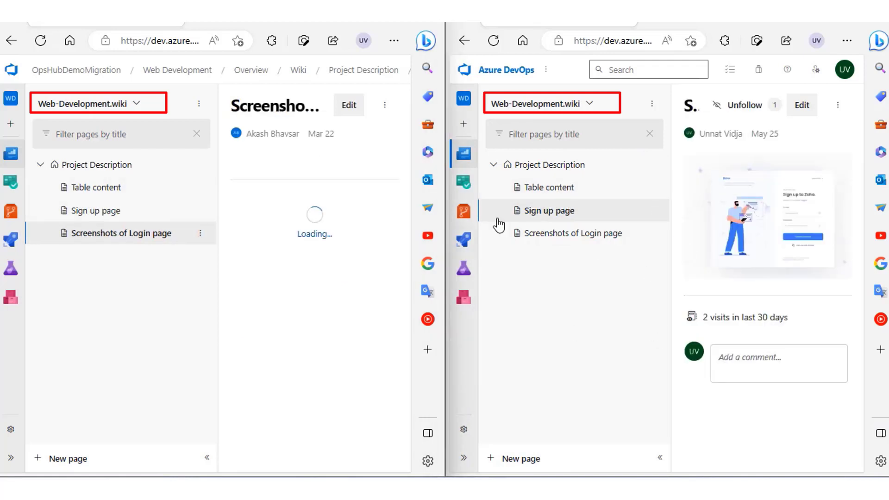
click(533, 234)
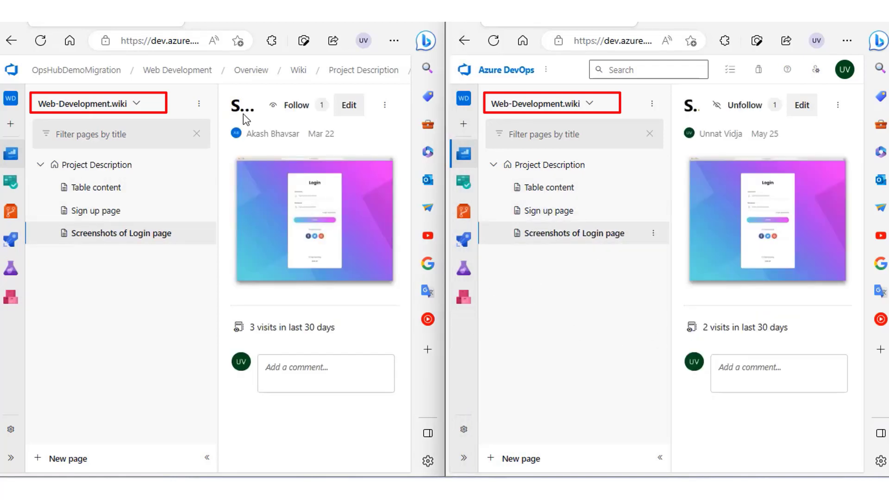
Open the BackendReadMe code wiki in both Web Development projects to compare its README page.
click(111, 107)
click(88, 213)
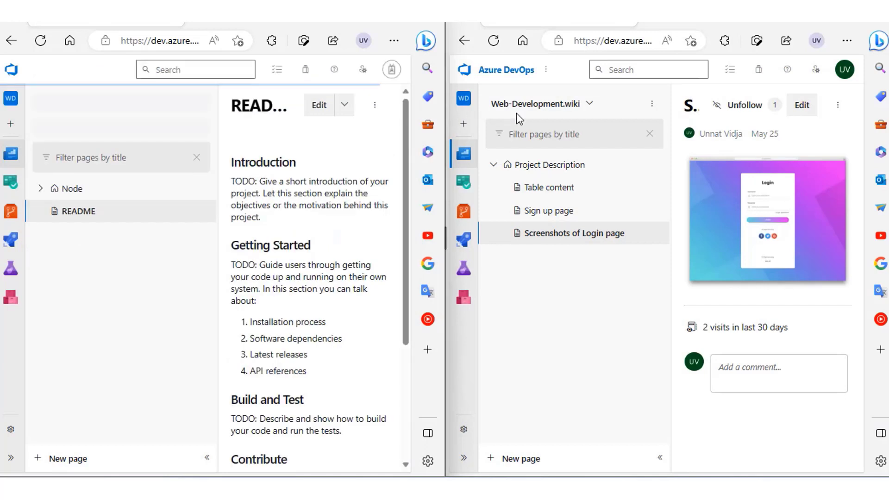
click(537, 104)
click(533, 214)
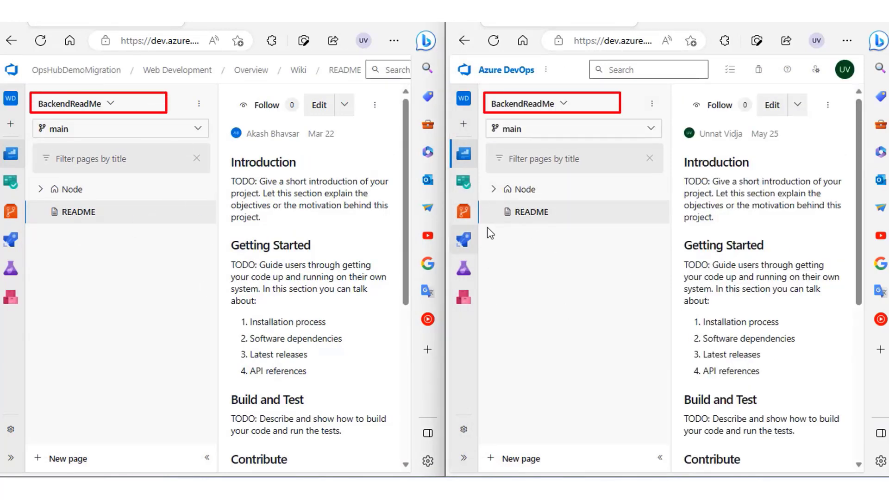
Expand the Node page in both BackendReadMe code wikis to compare its subpages.
click(492, 189)
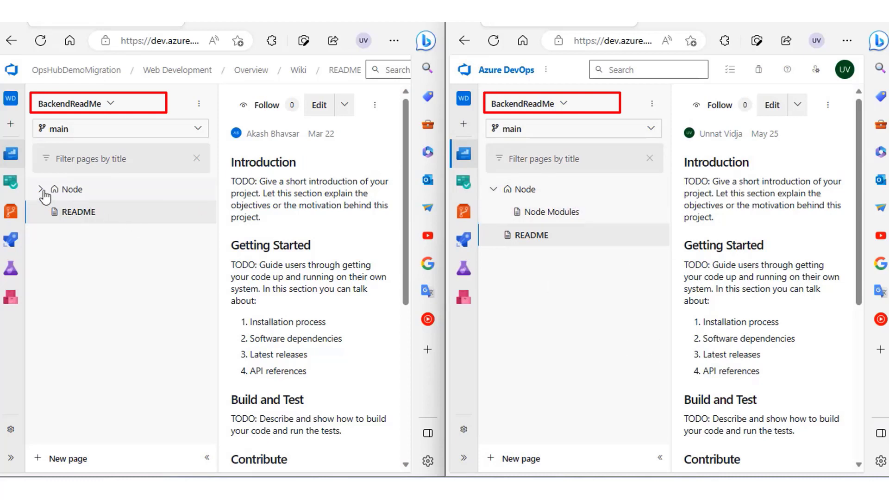
click(41, 189)
Open the work items lists of both Web Development projects and review the work items in the target project.
click(10, 181)
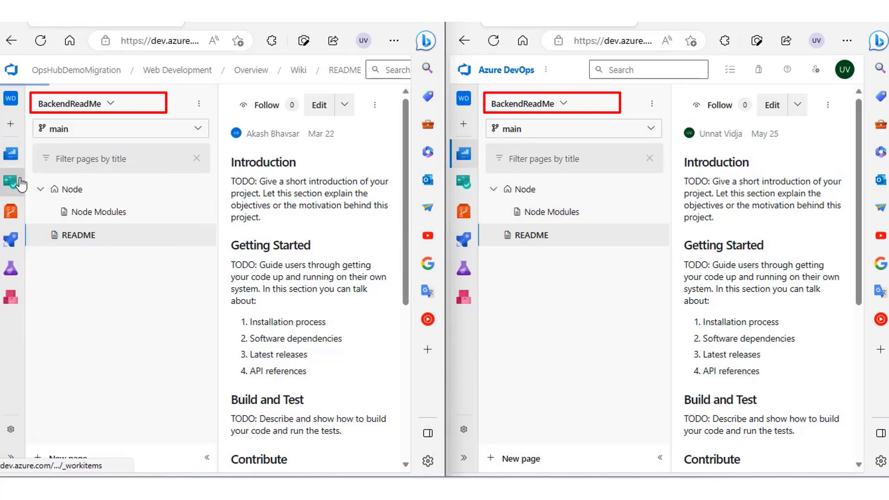
click(464, 181)
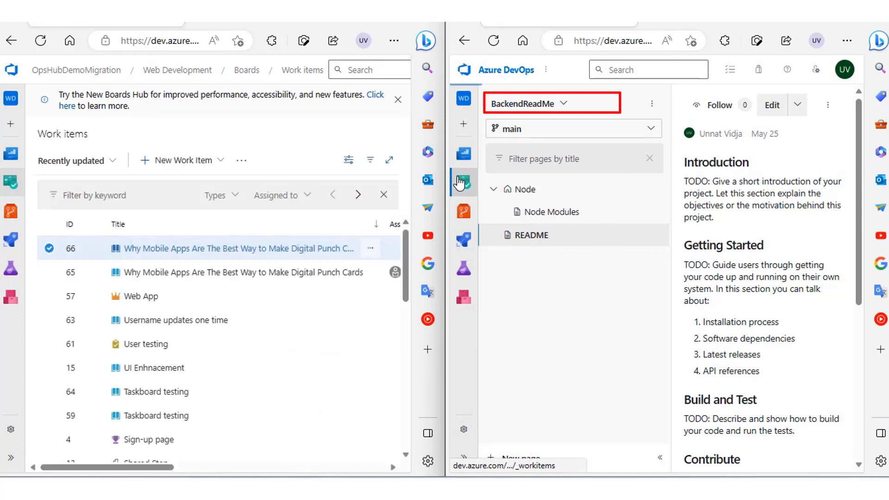
scroll(527, 377, down, 3)
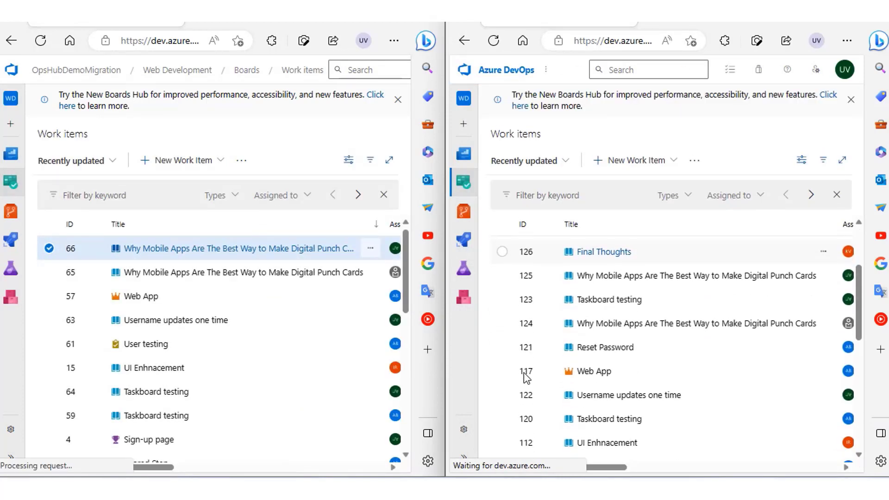
scroll(275, 397, down, 2)
scroll(296, 391, down, 1)
scroll(287, 324, up, 4)
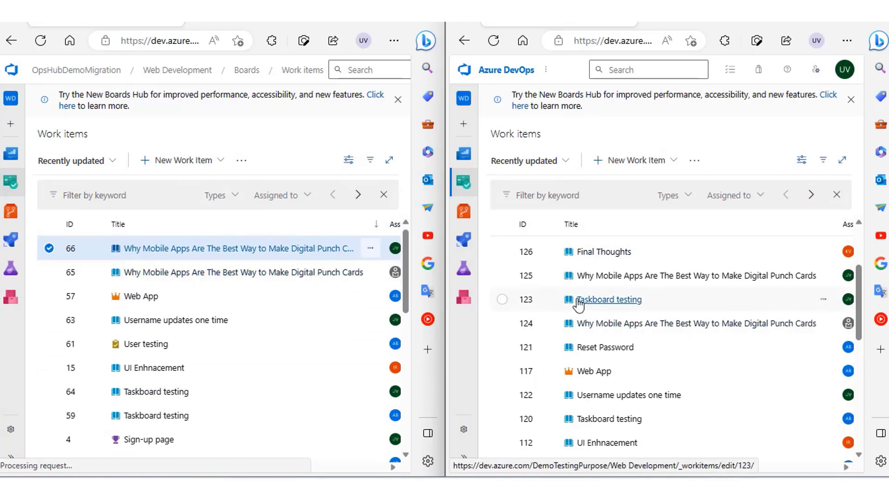
Open user story 125 in the target project and review its description, links and attachments.
click(614, 276)
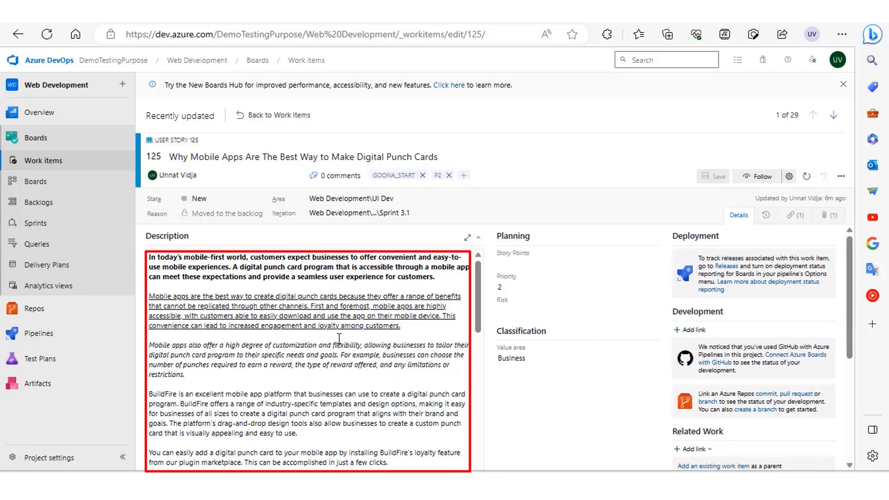
scroll(171, 361, down, 3)
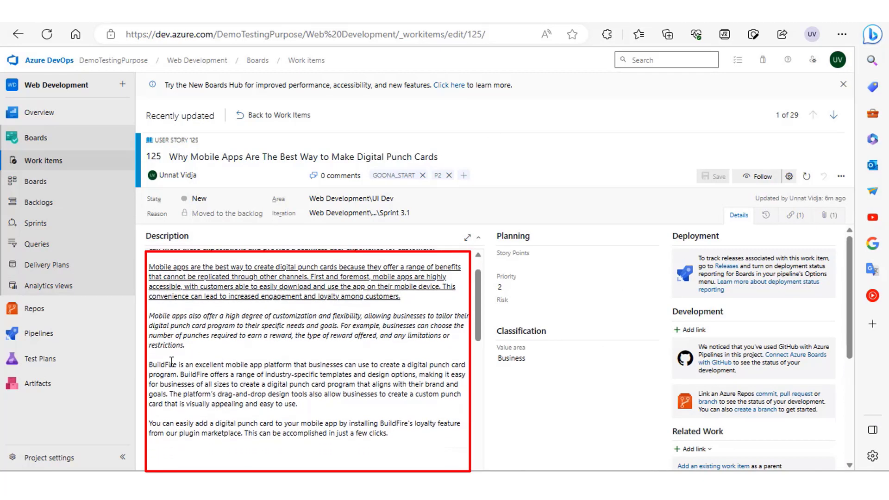
scroll(172, 360, down, 5)
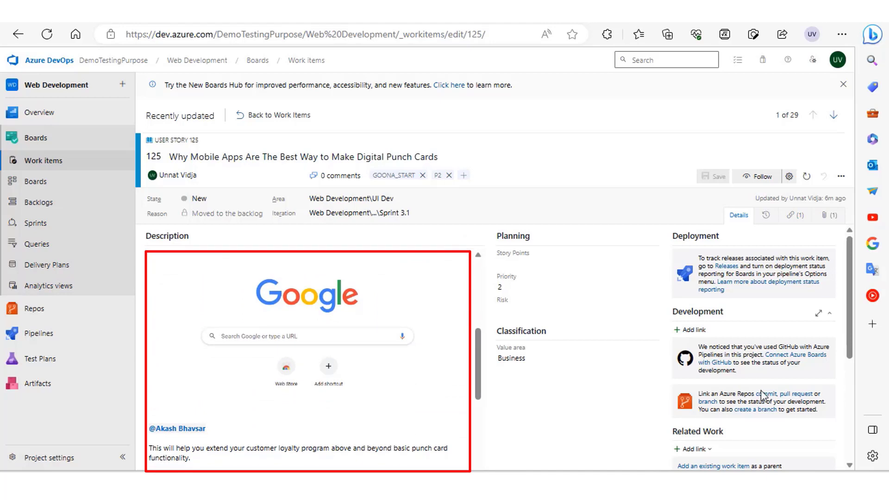
scroll(732, 304, down, 5)
click(795, 215)
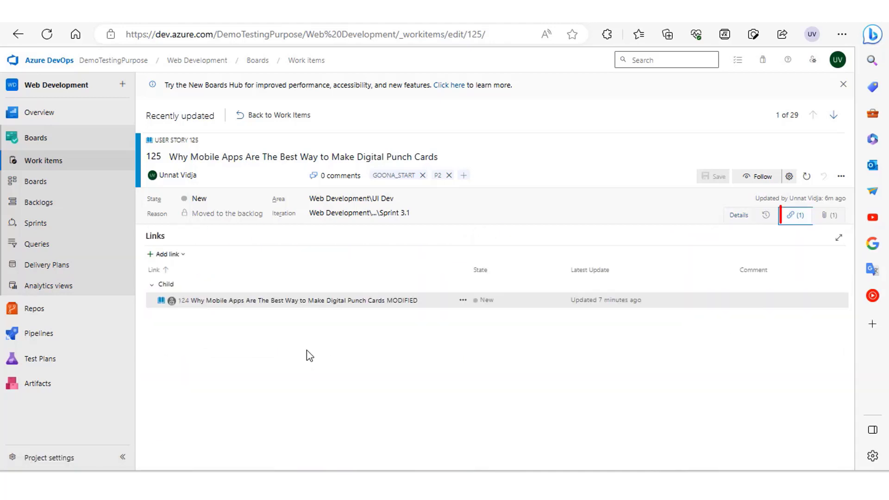
click(829, 216)
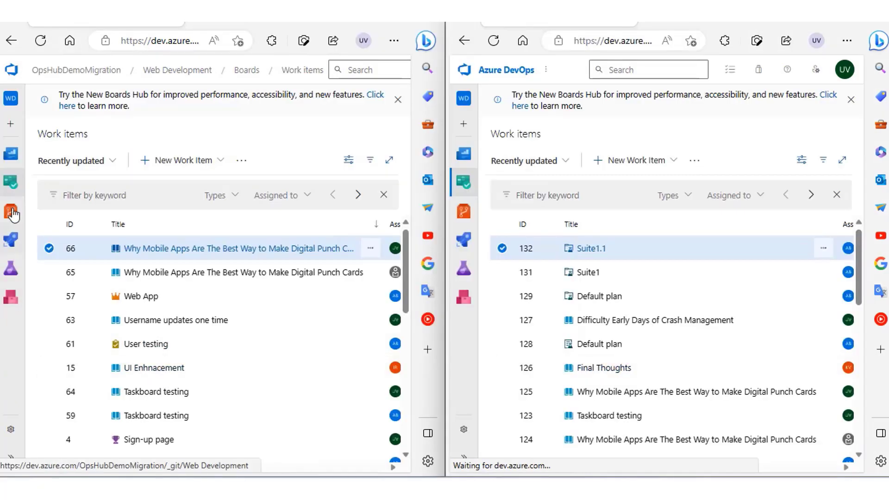
Open the UI Dev team board in both the source and target projects.
mouse_move(11, 182)
click(123, 219)
mouse_move(465, 183)
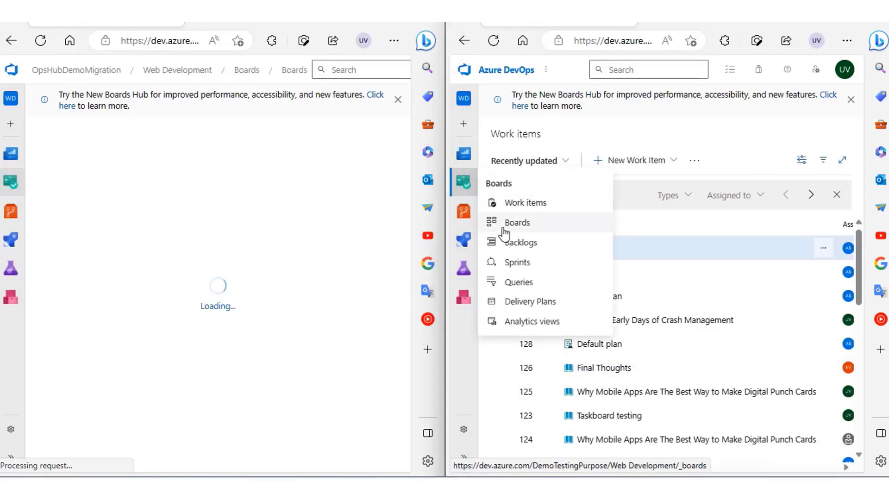
click(505, 224)
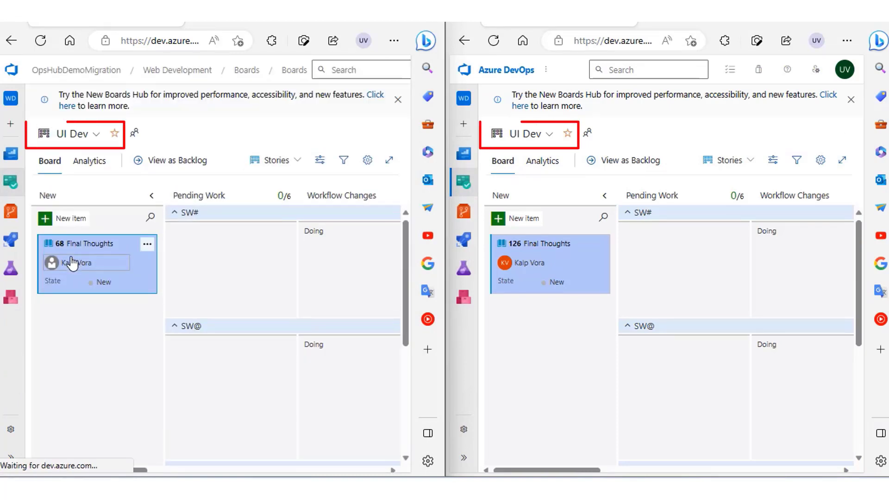
Compare the columns, swimlanes and story cards of the UI Dev board, from New through Closed, between the source and target projects.
scroll(187, 295, right, 2)
scroll(185, 290, left, 1)
scroll(184, 292, down, 2)
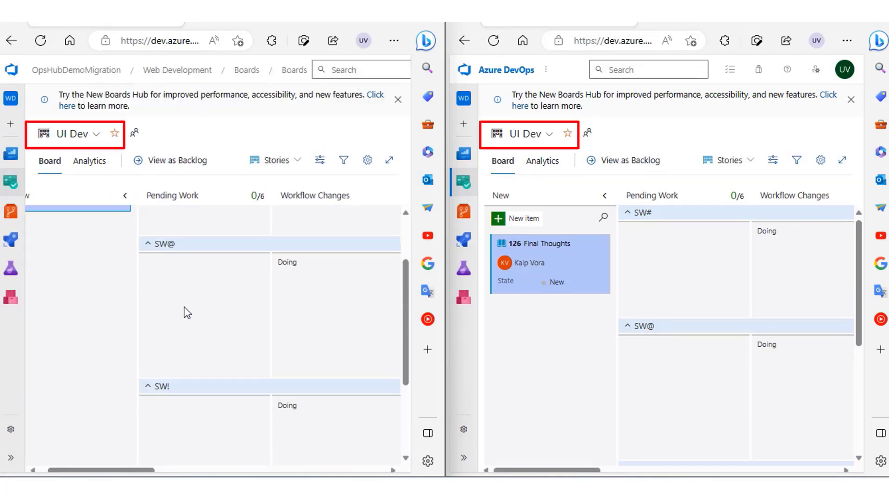
scroll(185, 308, up, 2)
scroll(184, 308, right, 2)
scroll(185, 311, right, 10)
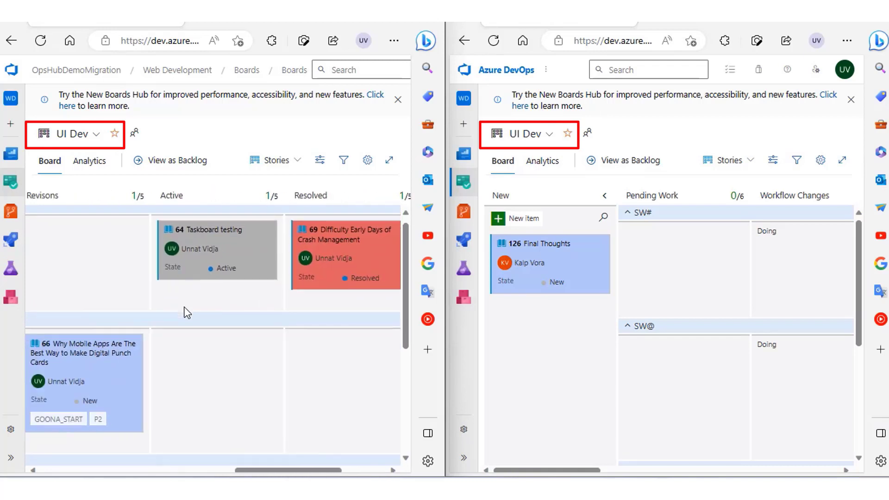
scroll(613, 364, right, 8)
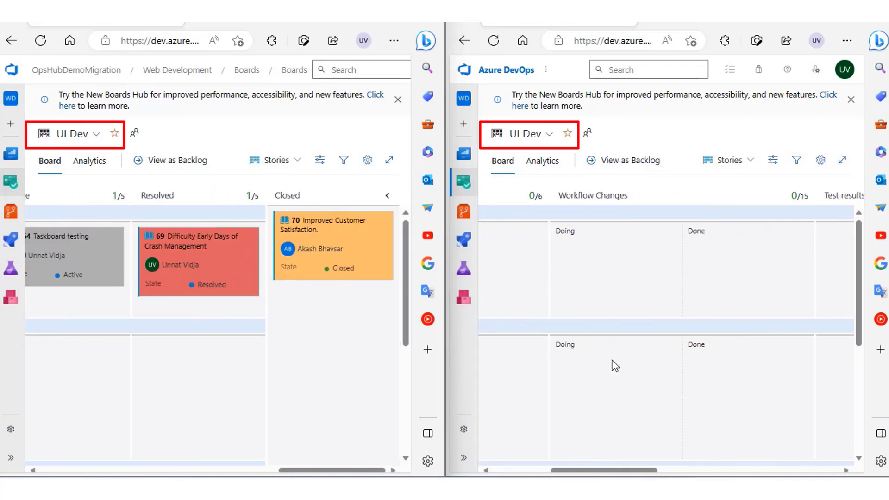
scroll(614, 366, right, 6)
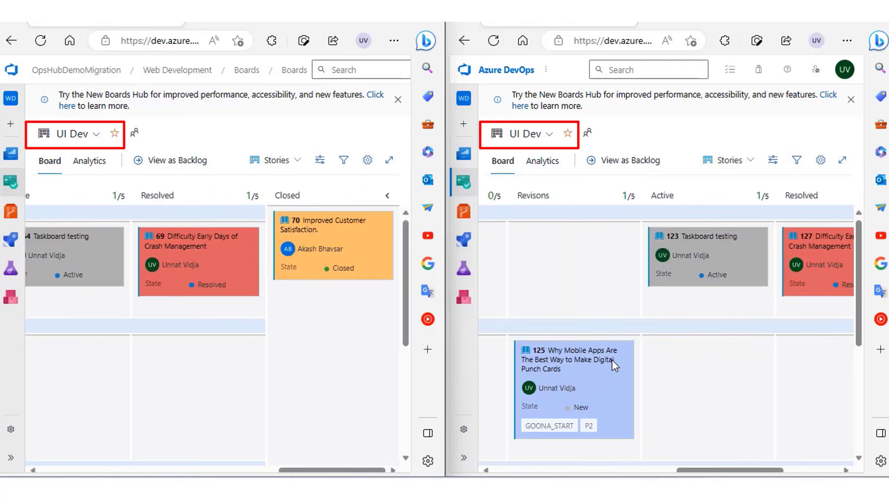
scroll(614, 366, right, 3)
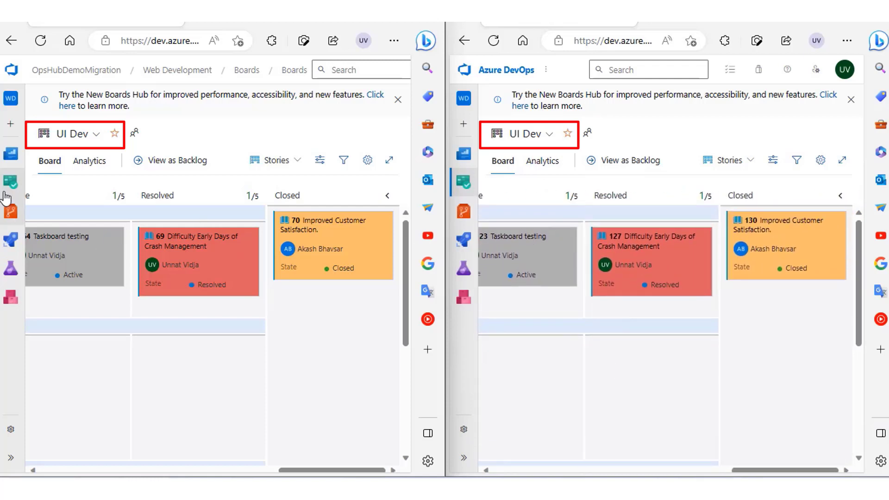
Open Sprints in both projects to compare the Backend Dev team's capacity for Sprint 3.1.
mouse_move(11, 182)
click(55, 261)
mouse_move(463, 181)
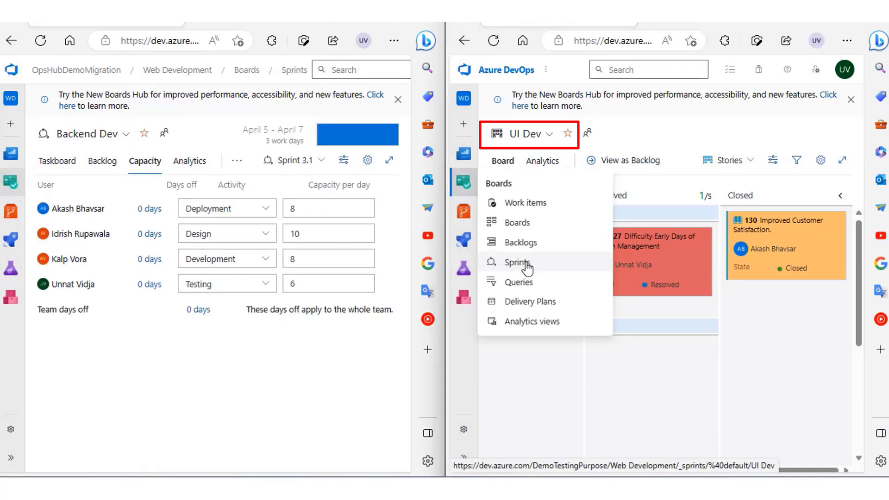
click(519, 261)
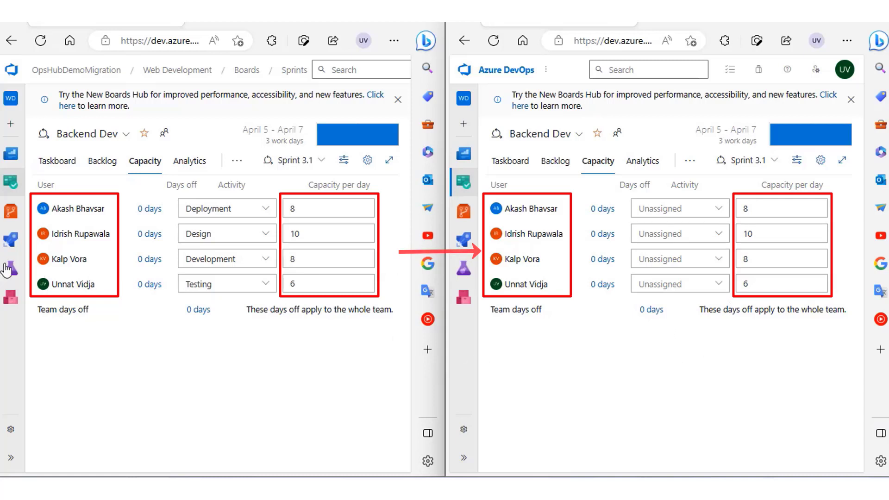
Open the Web Development repository files in both projects and review the target repository's README content.
click(11, 211)
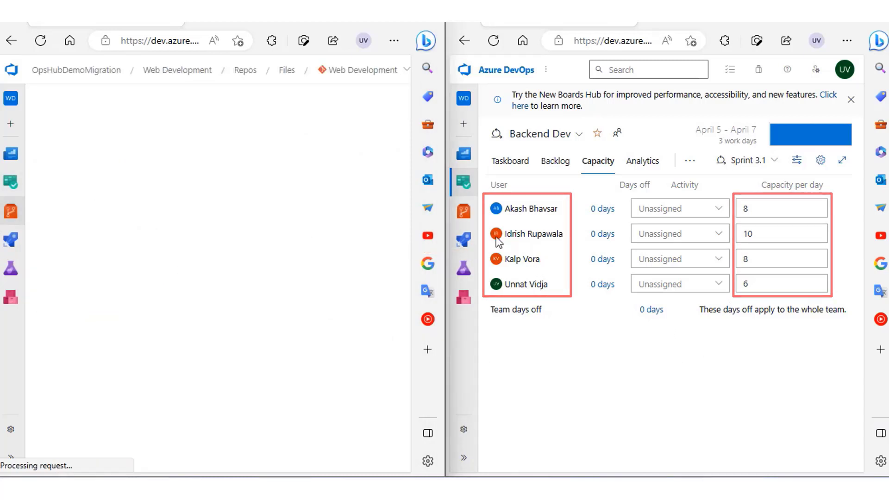
click(463, 213)
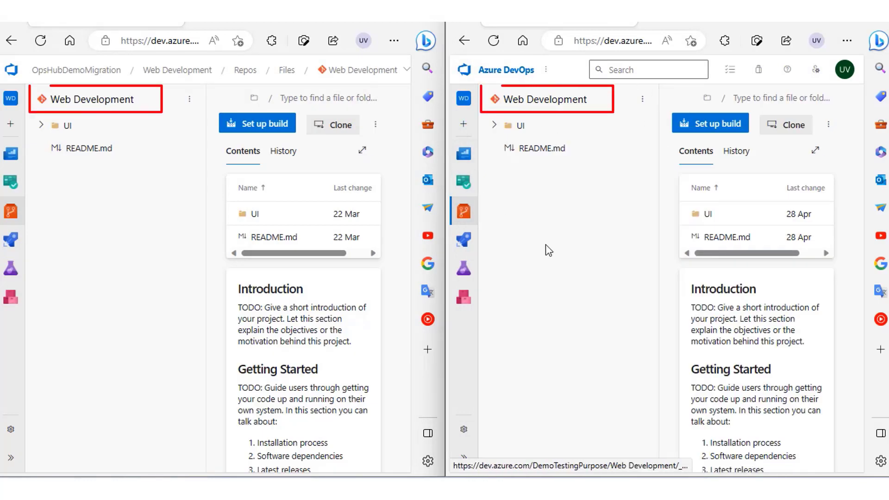
drag(506, 250, 440, 282)
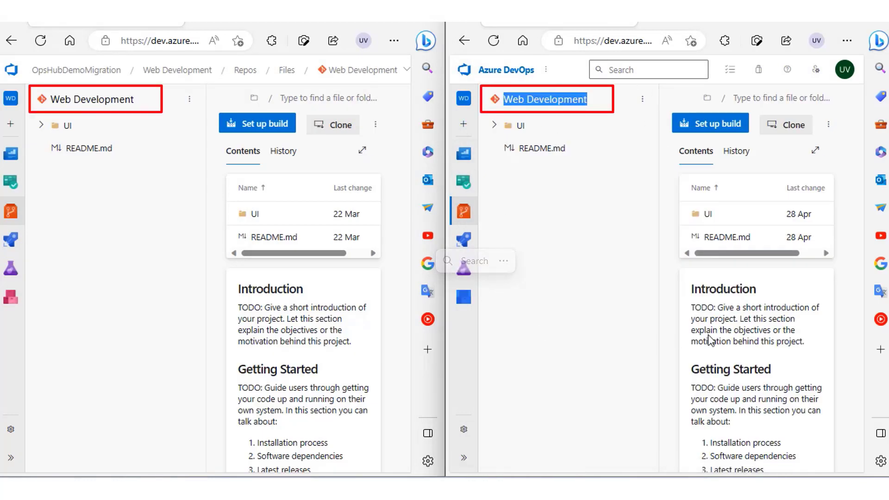
scroll(708, 335, down, 1)
scroll(710, 340, down, 5)
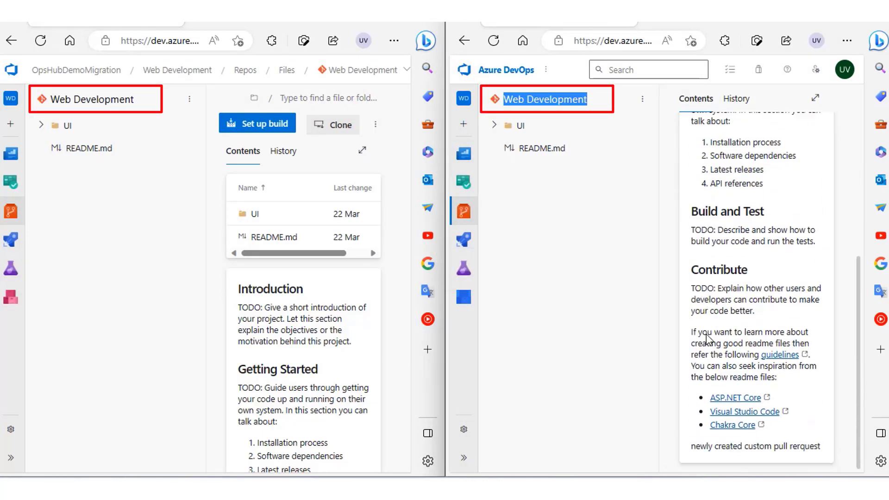
Open the Web Development repository's commits and branches in both projects to compare them.
mouse_move(11, 212)
click(47, 250)
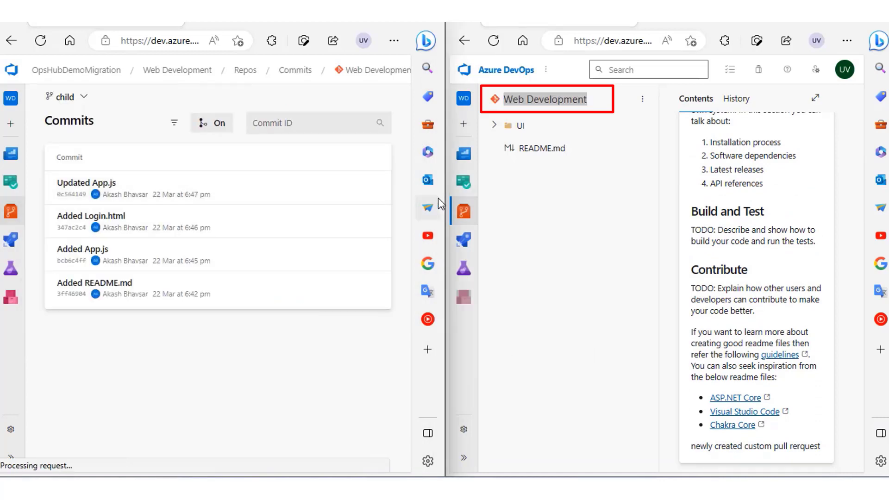
mouse_move(464, 212)
click(490, 251)
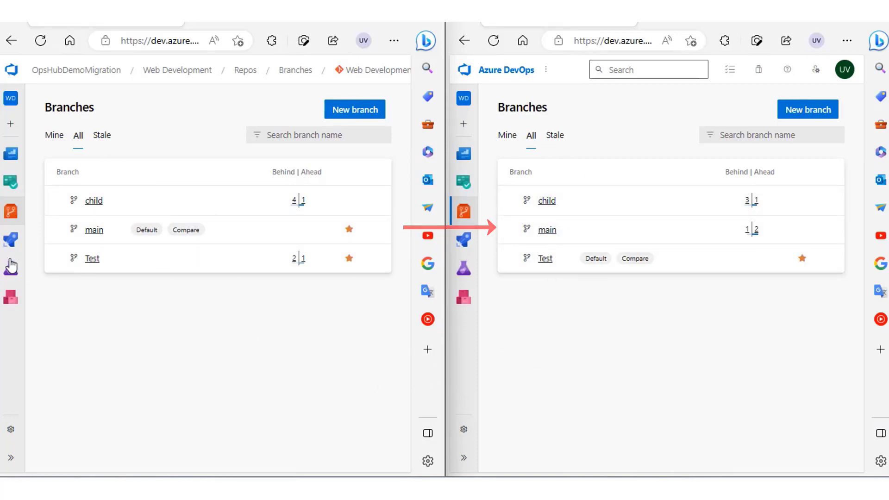
Open the Web Development-CI pipeline definition in both projects to compare its build tasks.
click(10, 238)
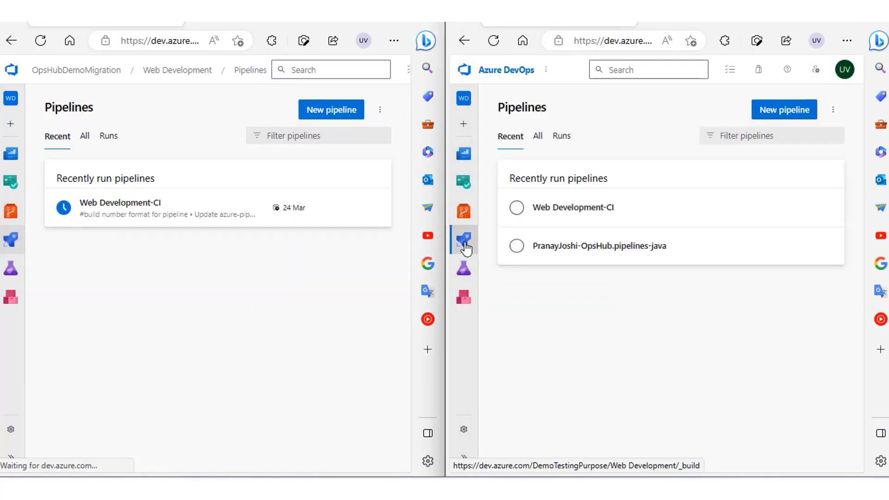
click(583, 207)
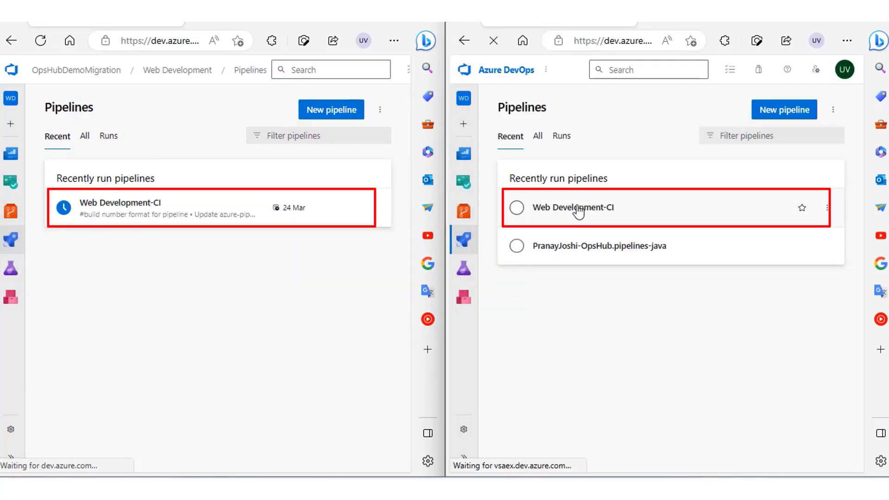
click(123, 221)
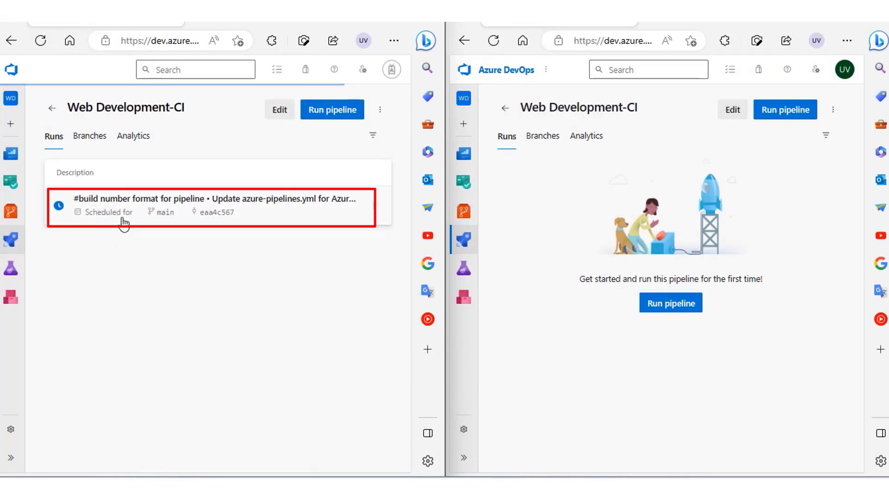
click(278, 111)
click(728, 115)
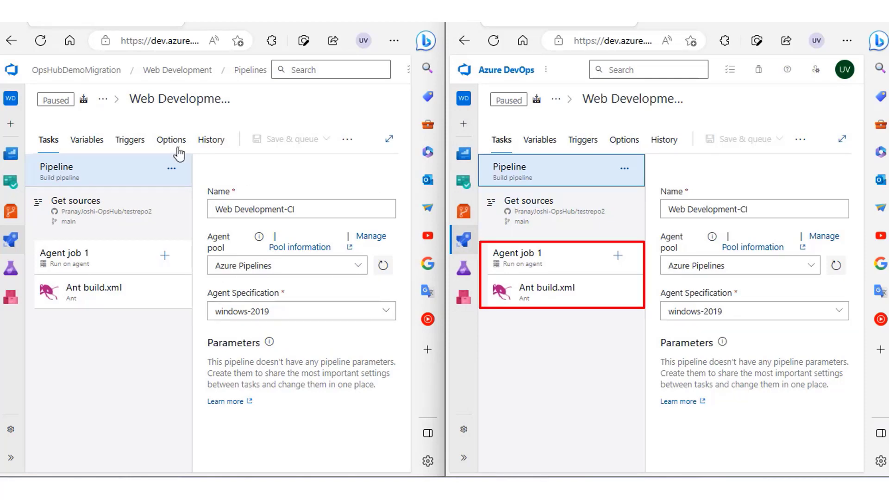
Compare the variables and triggers of the Web Development-CI pipeline between the source and target projects.
click(87, 140)
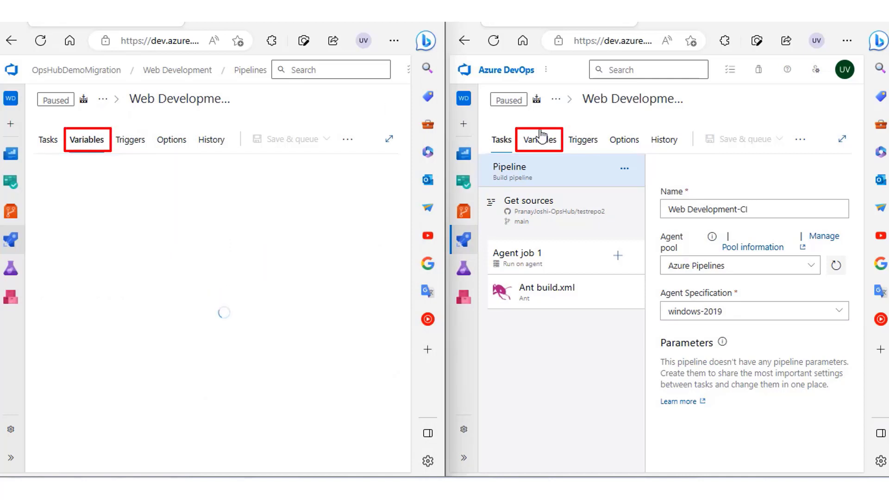
click(540, 139)
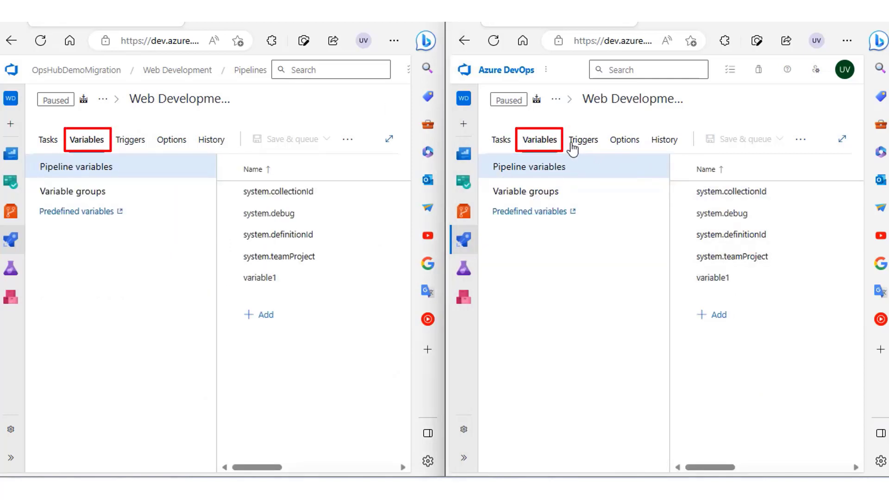
click(582, 147)
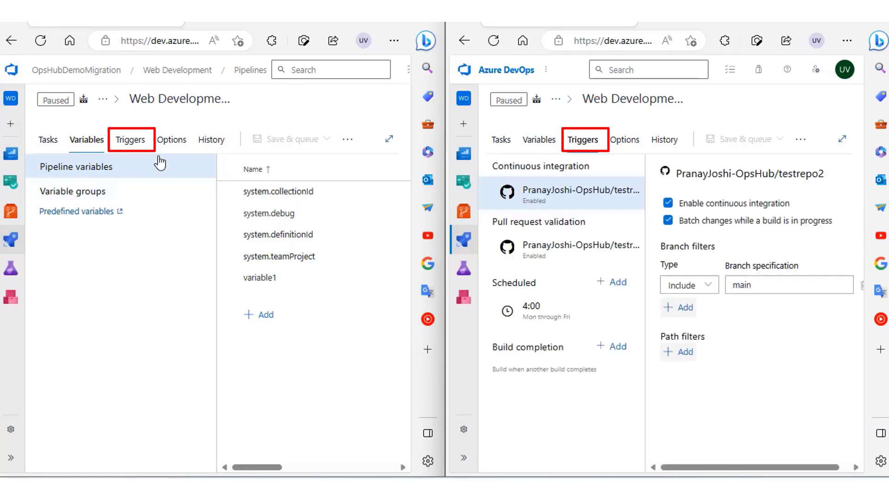
click(131, 141)
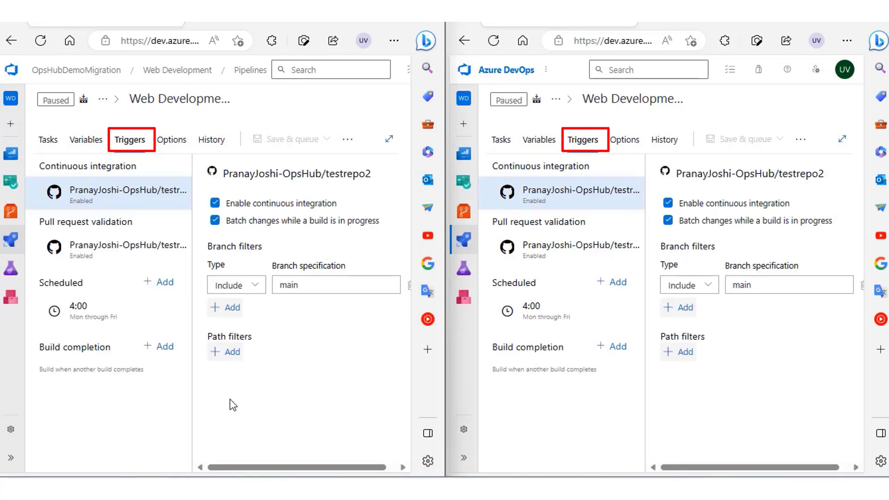
Open the Web Development-CI pipeline options in both projects and review the build properties and work item creation settings.
click(184, 140)
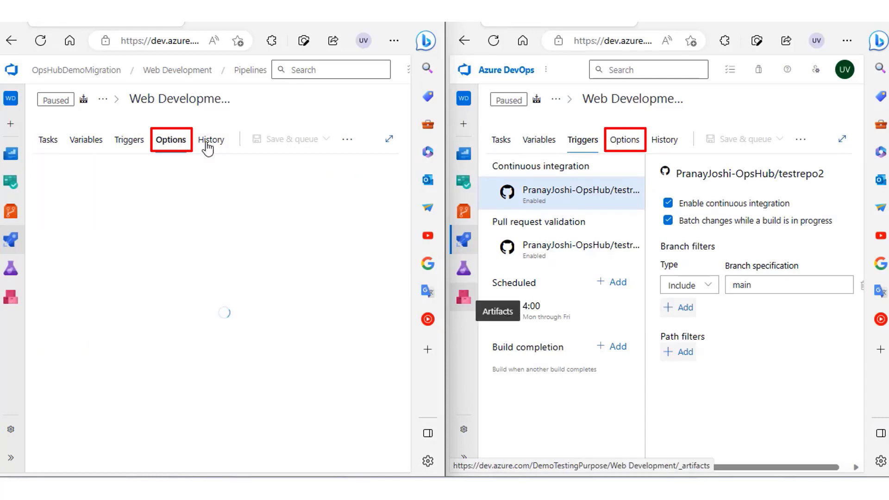
click(639, 140)
scroll(641, 284, down, 2)
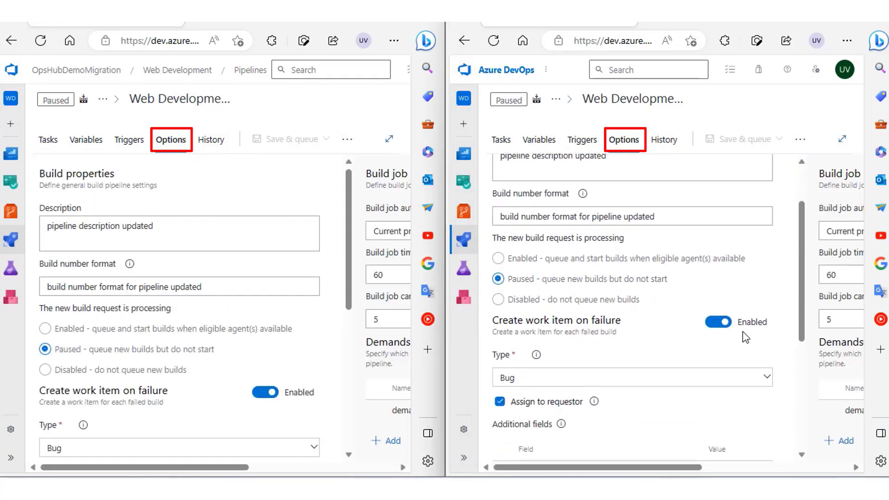
Review the target pipeline's build job settings and demands, and open the Web Development-CI change history in both projects.
scroll(745, 333, right, 5)
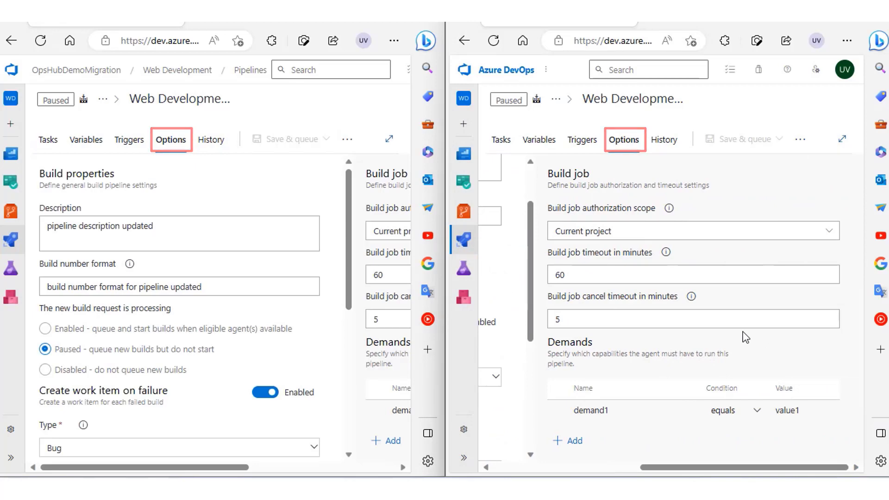
click(664, 140)
click(211, 141)
Open the Teams page in the Web Development project settings of both organizations to compare the teams.
click(6, 458)
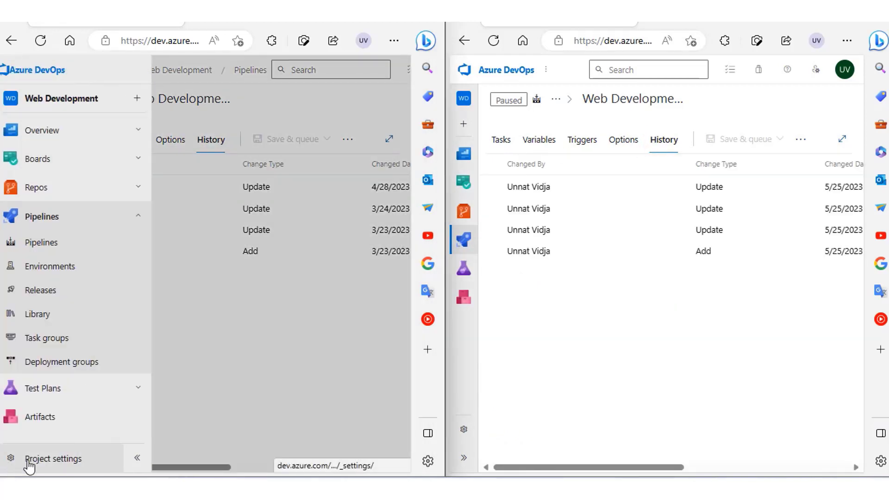
click(28, 463)
click(467, 440)
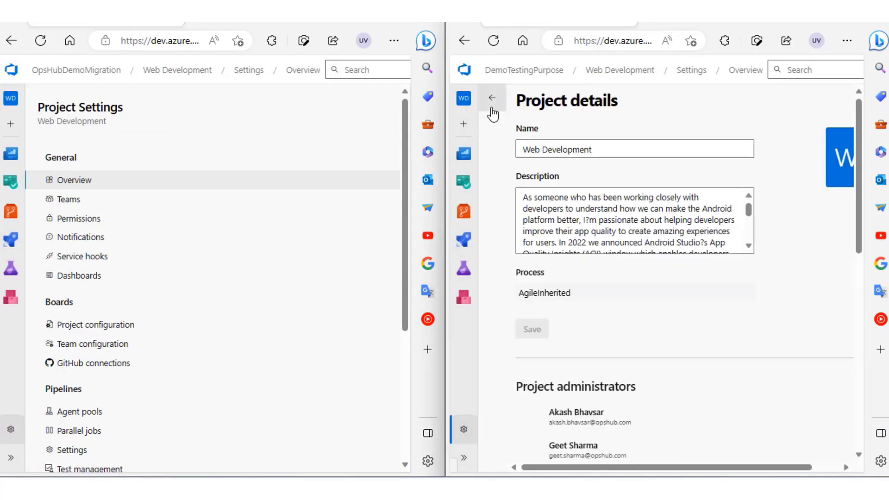
click(492, 98)
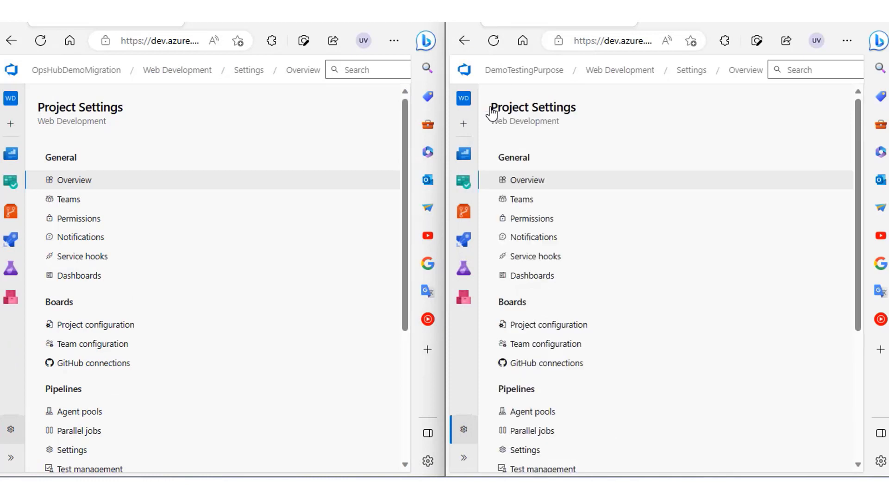
click(527, 199)
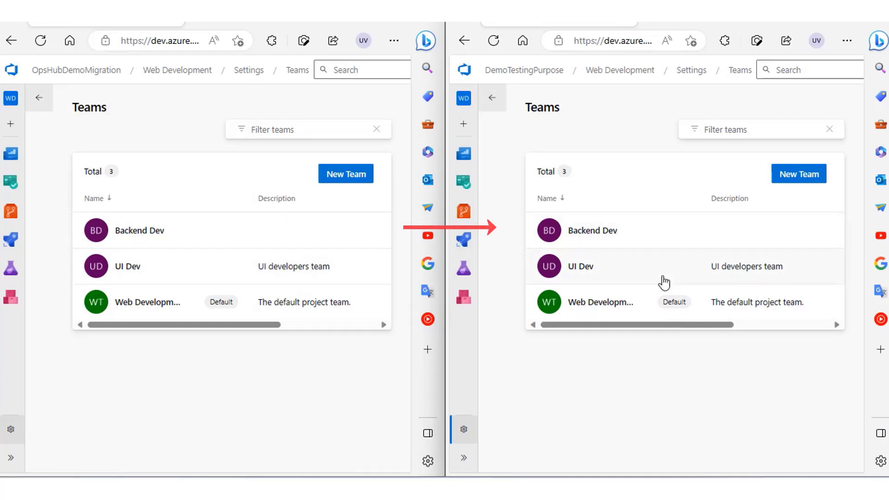
Open the boards team configuration in both projects to compare the Backend Dev team's backlog levels and working days.
click(39, 98)
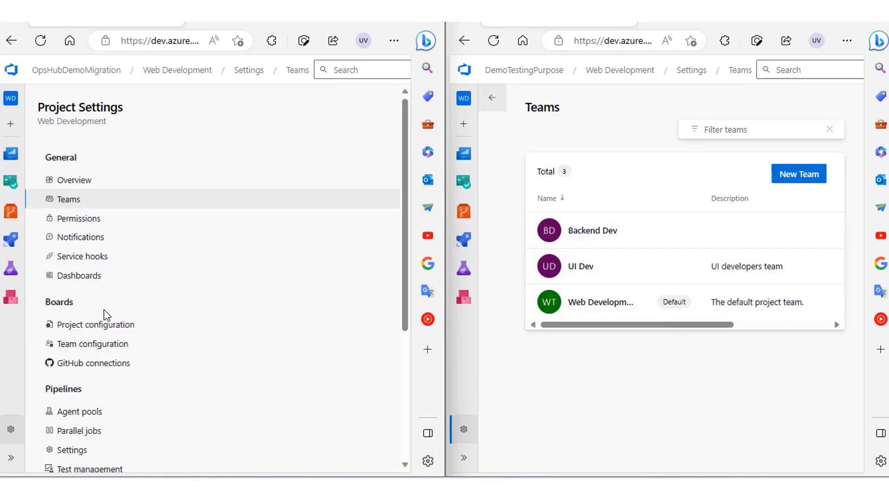
scroll(102, 311, down, 1)
click(96, 293)
click(492, 99)
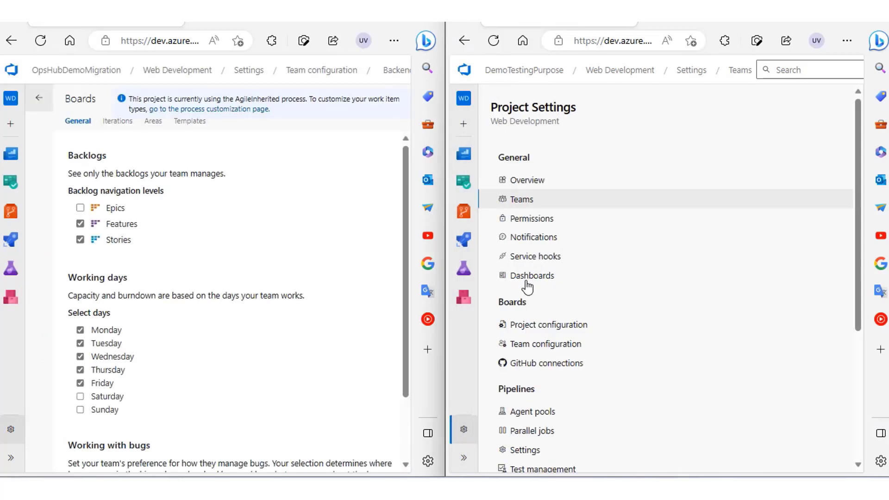
click(512, 349)
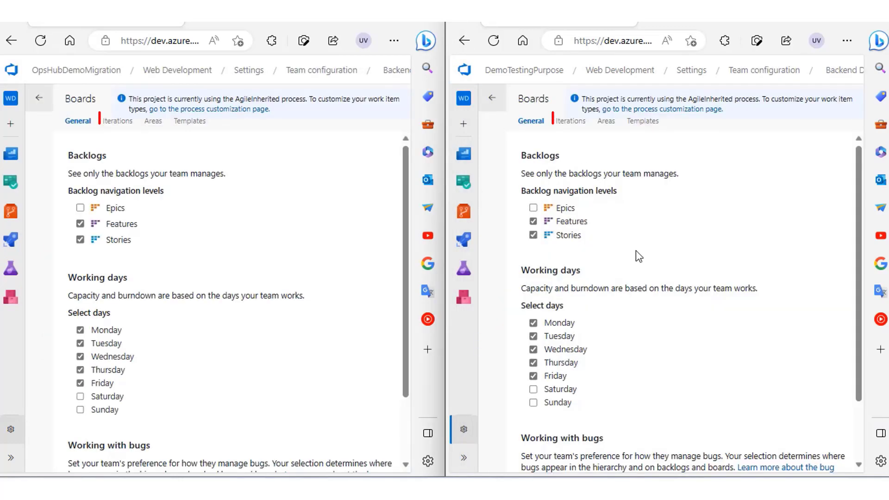
Compare the Backend Dev team's iterations and areas between the source and target projects.
click(122, 124)
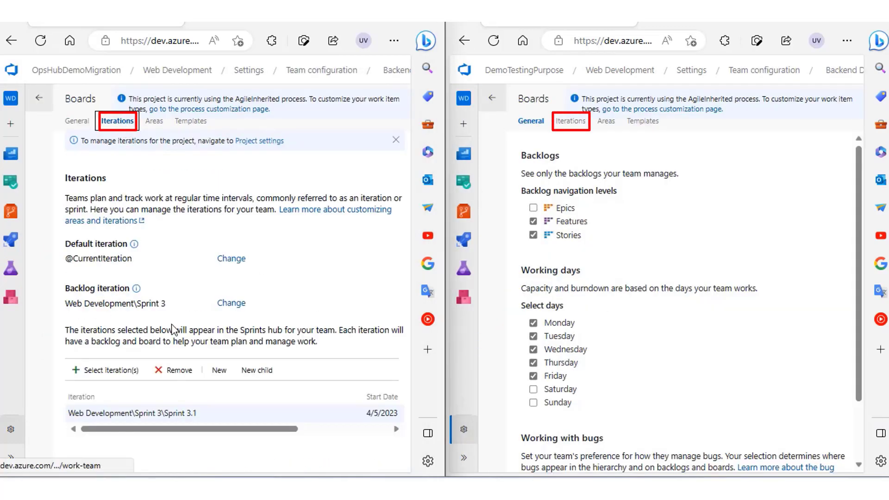
click(571, 121)
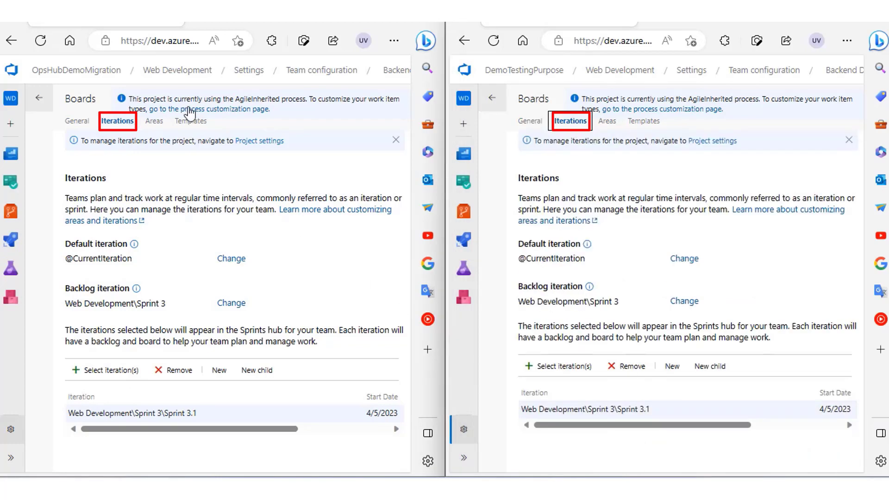
click(153, 121)
click(603, 122)
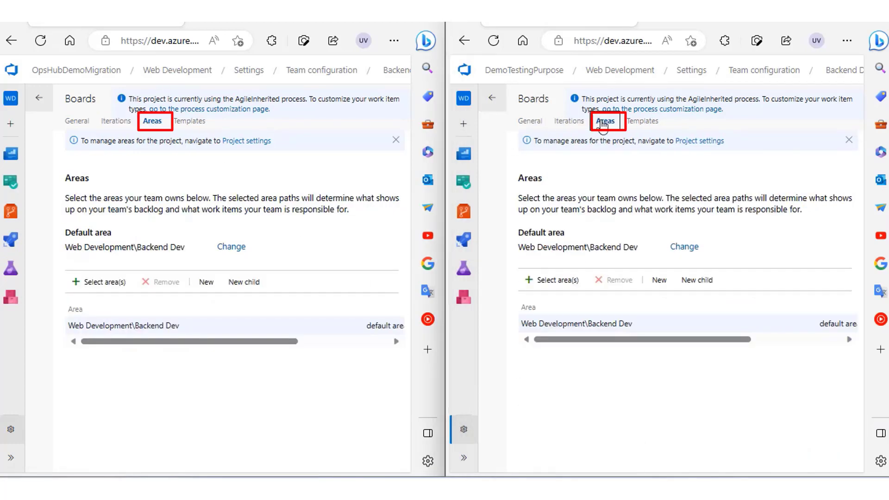